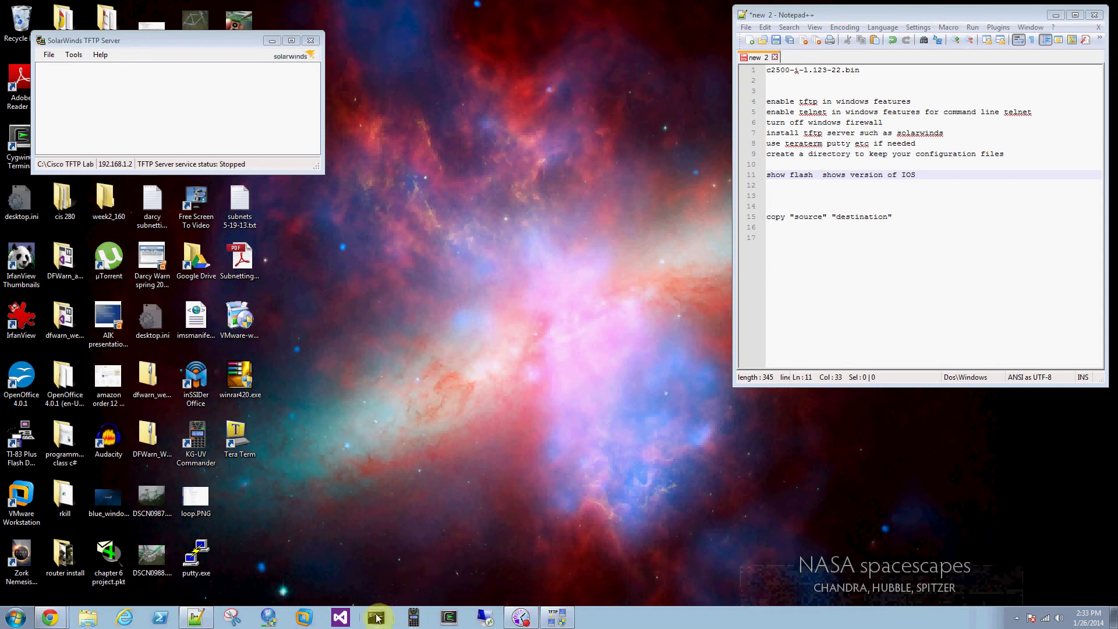
# Step: Drag the stopped SolarWinds TFTP Server window slightly by its title bar
pyautogui.moveTo(212, 45); pyautogui.dragTo(211, 19)
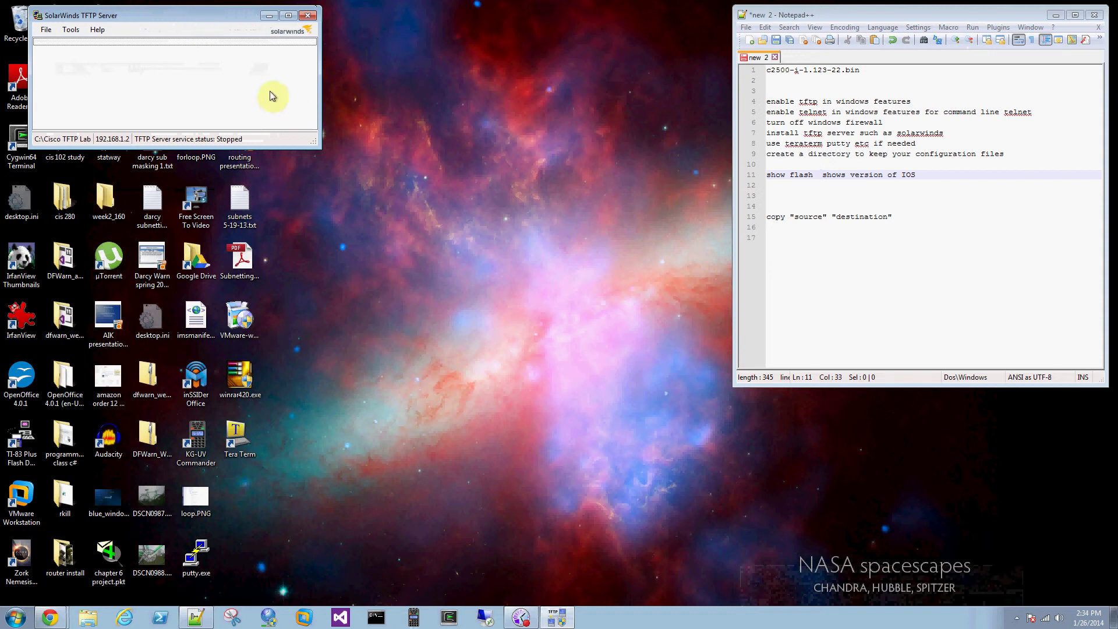
# Step: Open File > Configure, review the Server Bindings, Security and Language tabs, ending on General
pyautogui.click(47, 29)
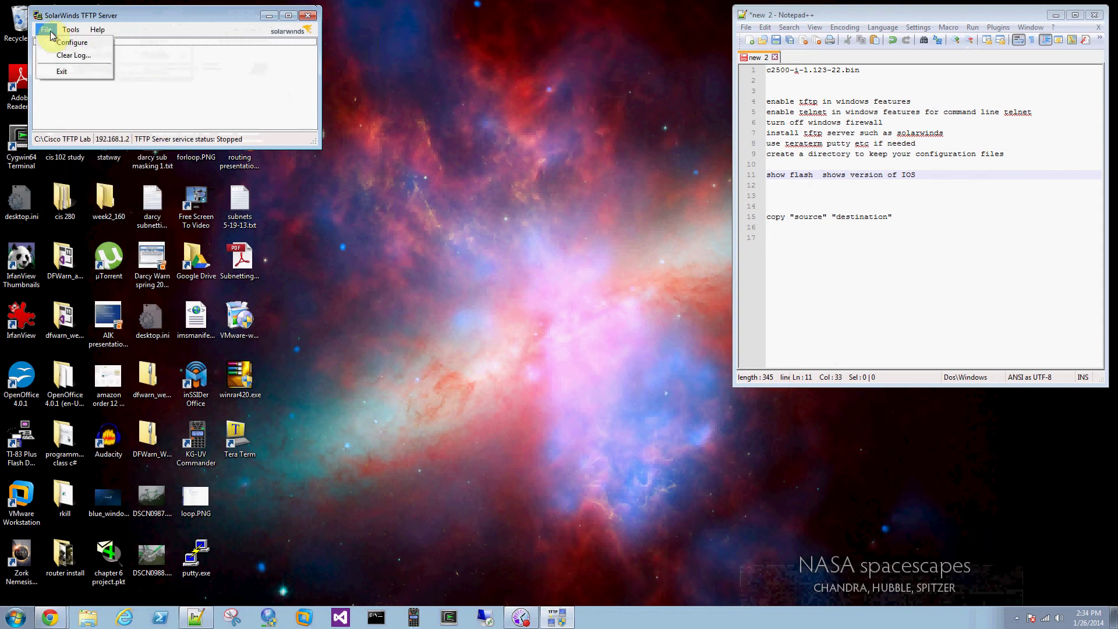
pyautogui.click(56, 45)
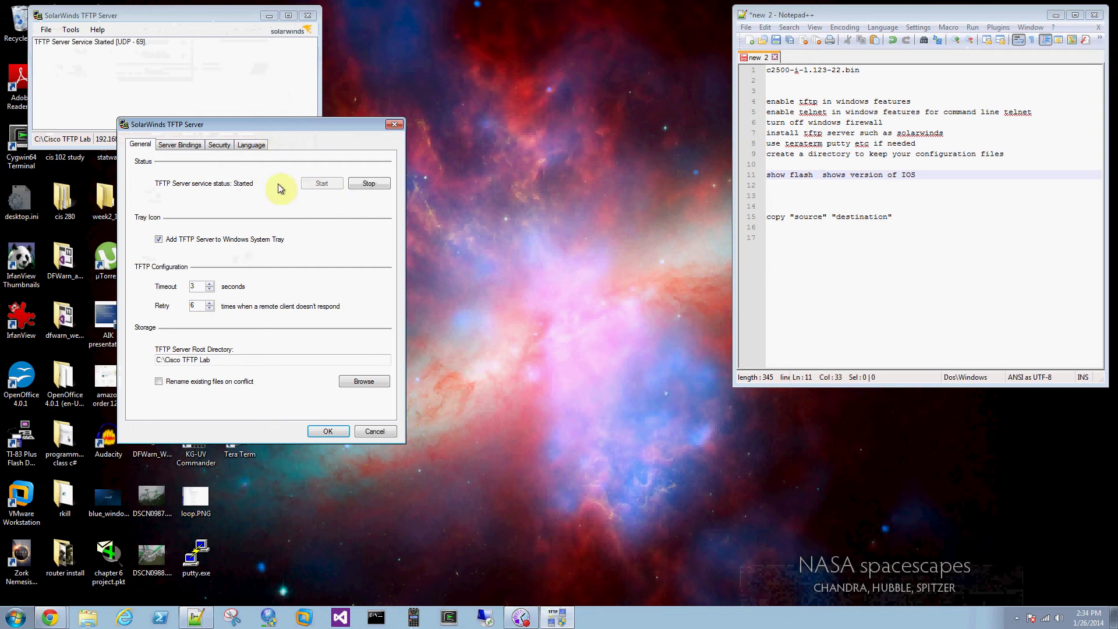
pyautogui.click(185, 150)
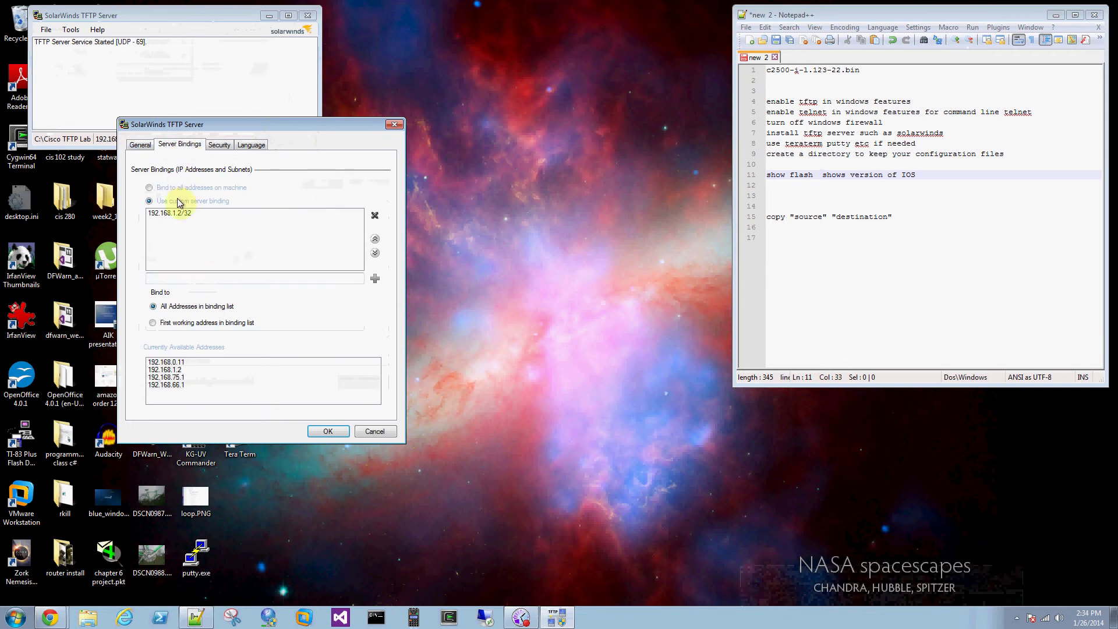
pyautogui.click(220, 146)
pyautogui.click(251, 145)
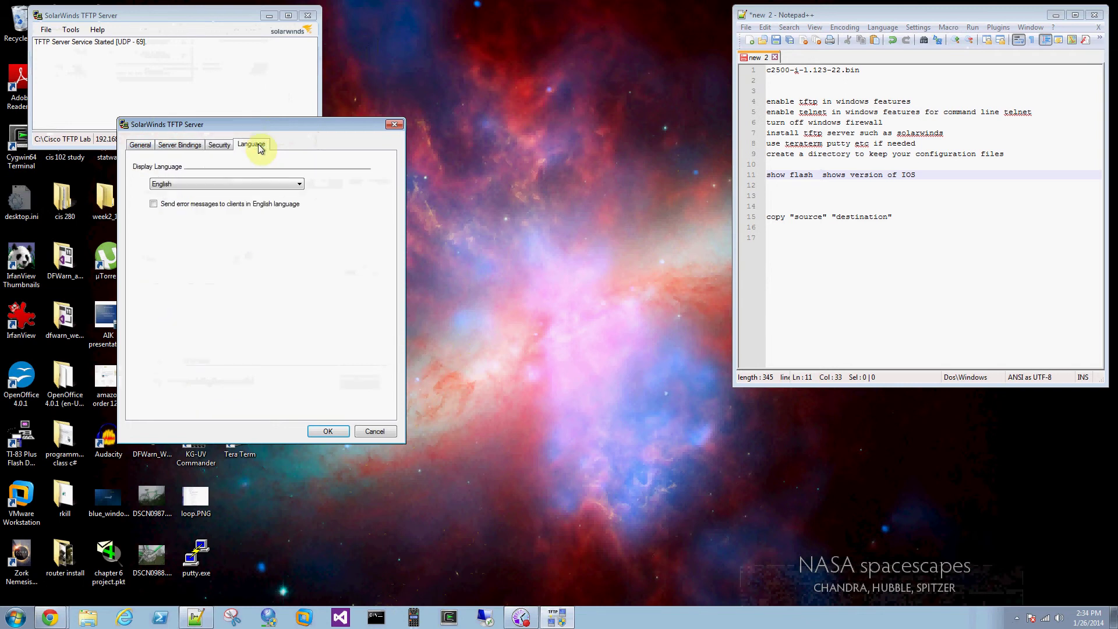
pyautogui.click(149, 149)
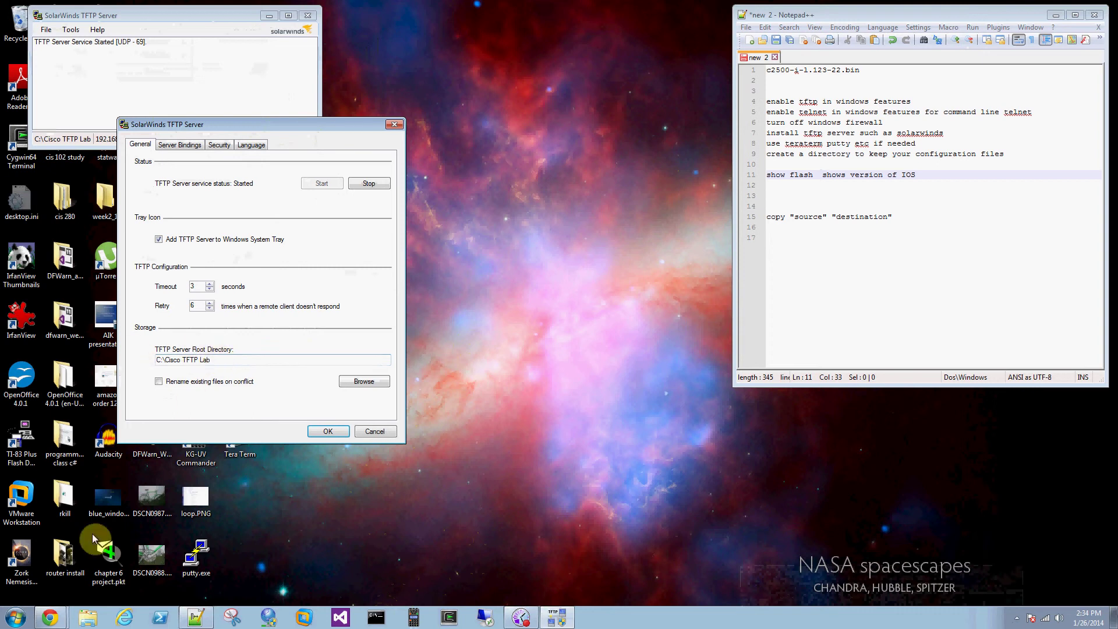
# Step: Open the C:\Cisco TFTP Lab folder in File Explorer
pyautogui.click(98, 618)
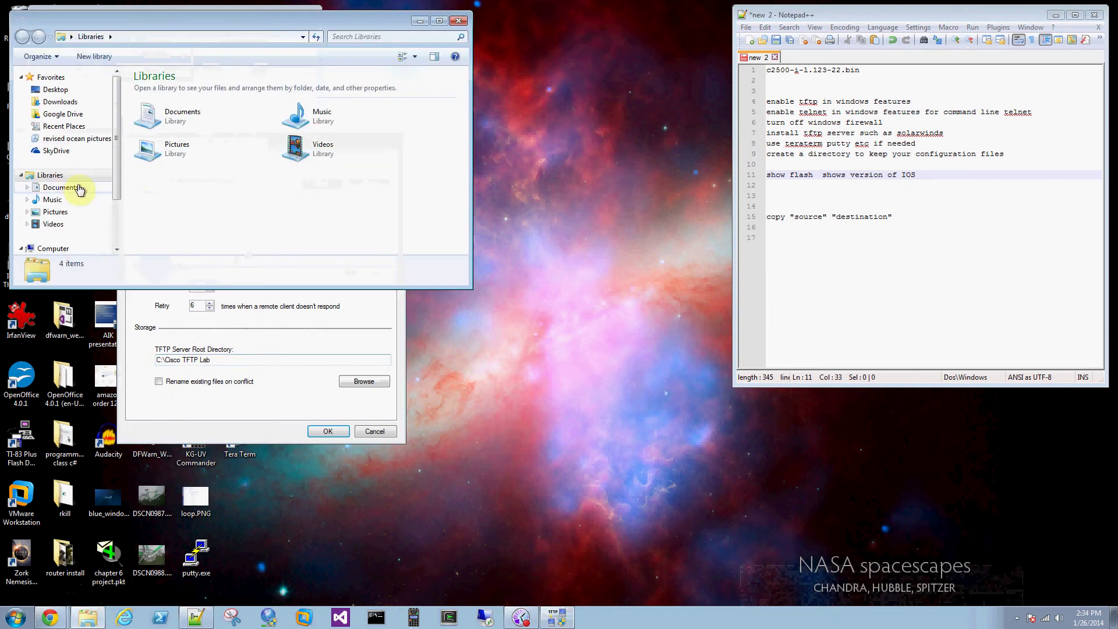
pyautogui.moveTo(117, 173); pyautogui.dragTo(115, 207)
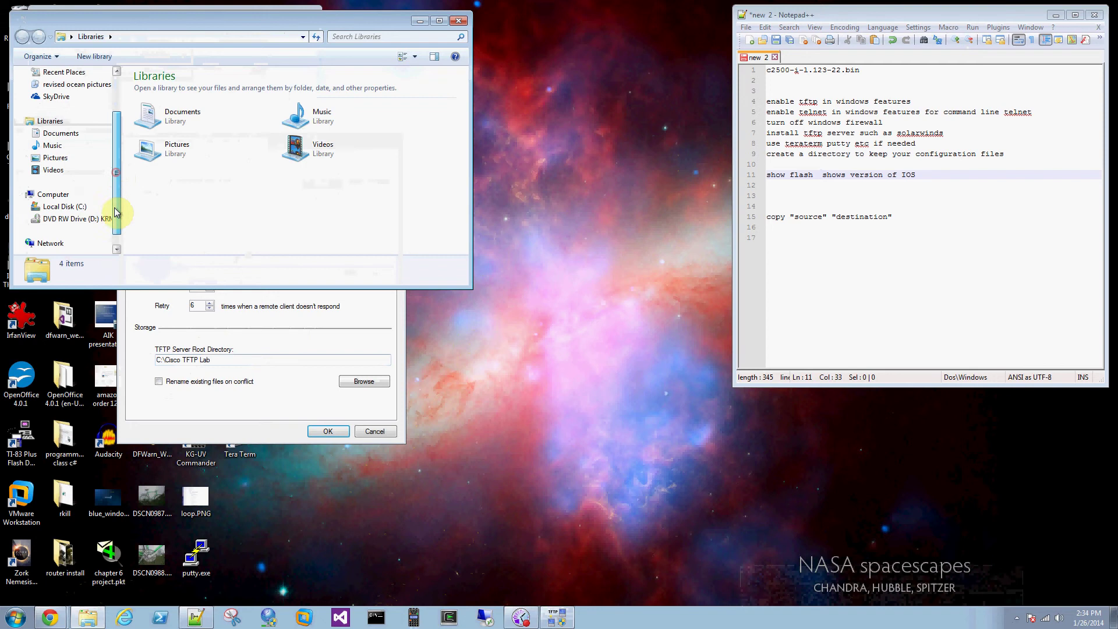
pyautogui.click(72, 208)
pyautogui.doubleClick(177, 182)
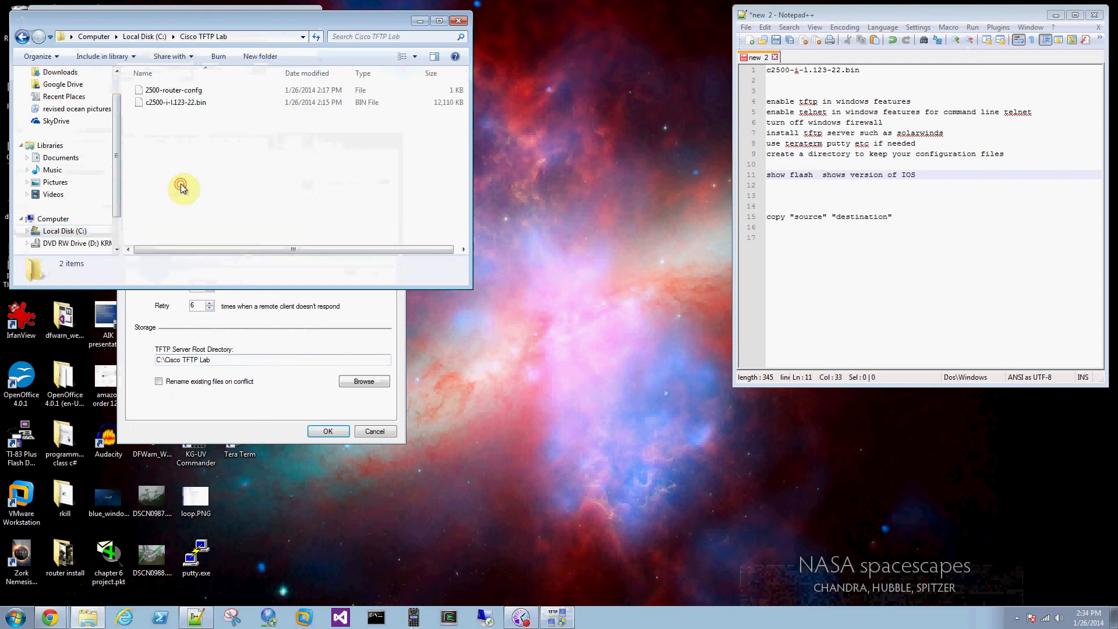
# Step: Delete 2500-router-config to the Recycle Bin
pyautogui.rightClick(184, 90)
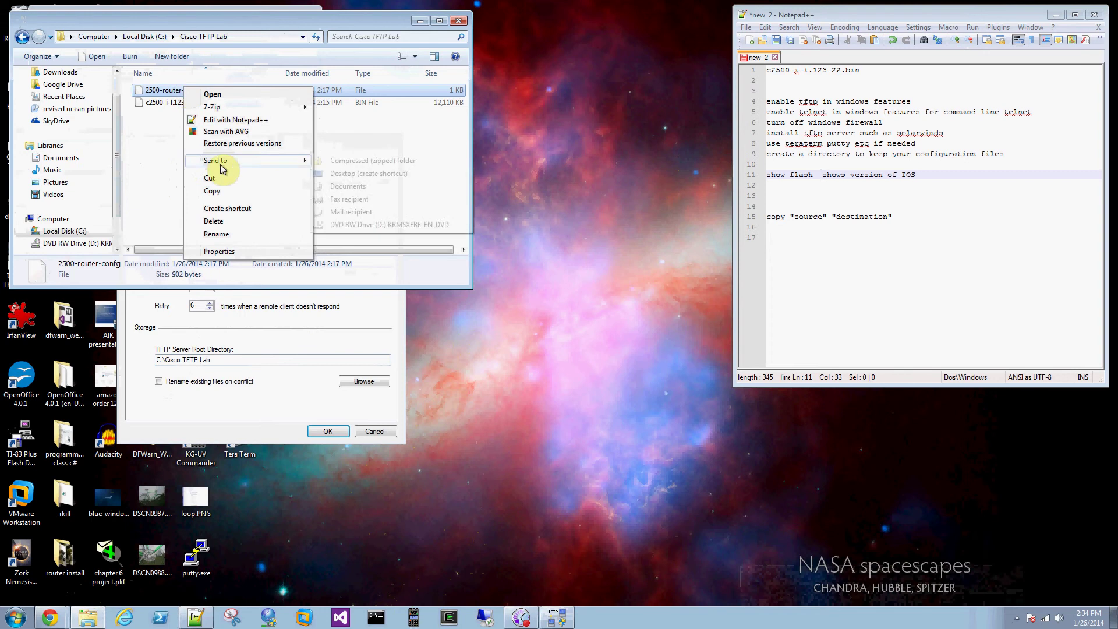
pyautogui.click(214, 221)
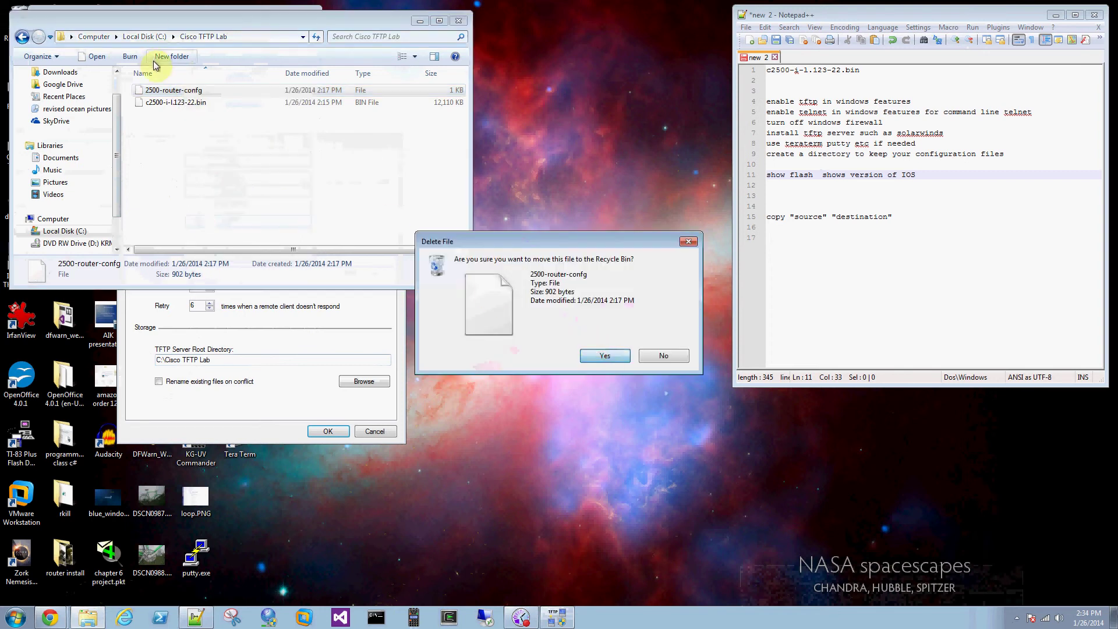
pyautogui.click(600, 357)
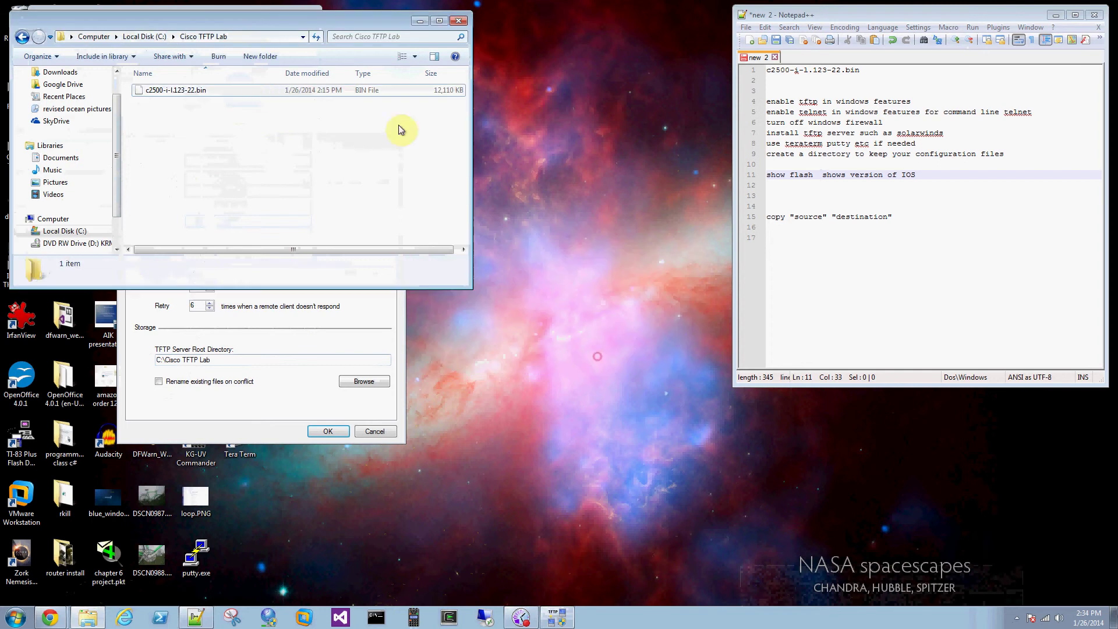
# Step: Delete the c2500-i-l.123-22.bin IOS image and move Explorer to the lower right
pyautogui.rightClick(249, 91)
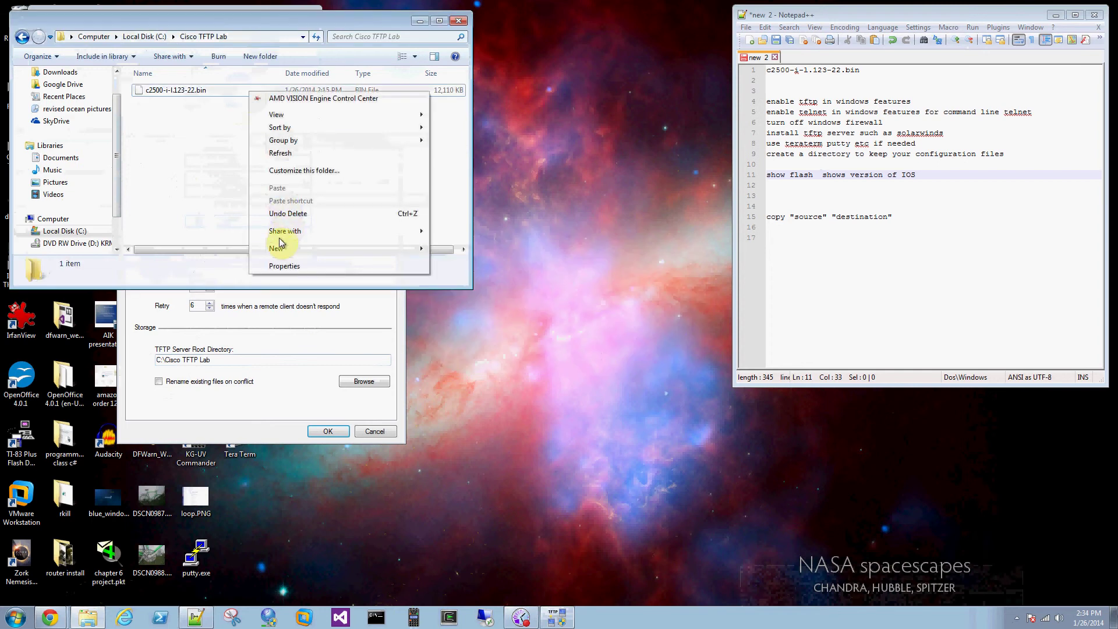
pyautogui.moveTo(280, 245)
pyautogui.click(166, 92)
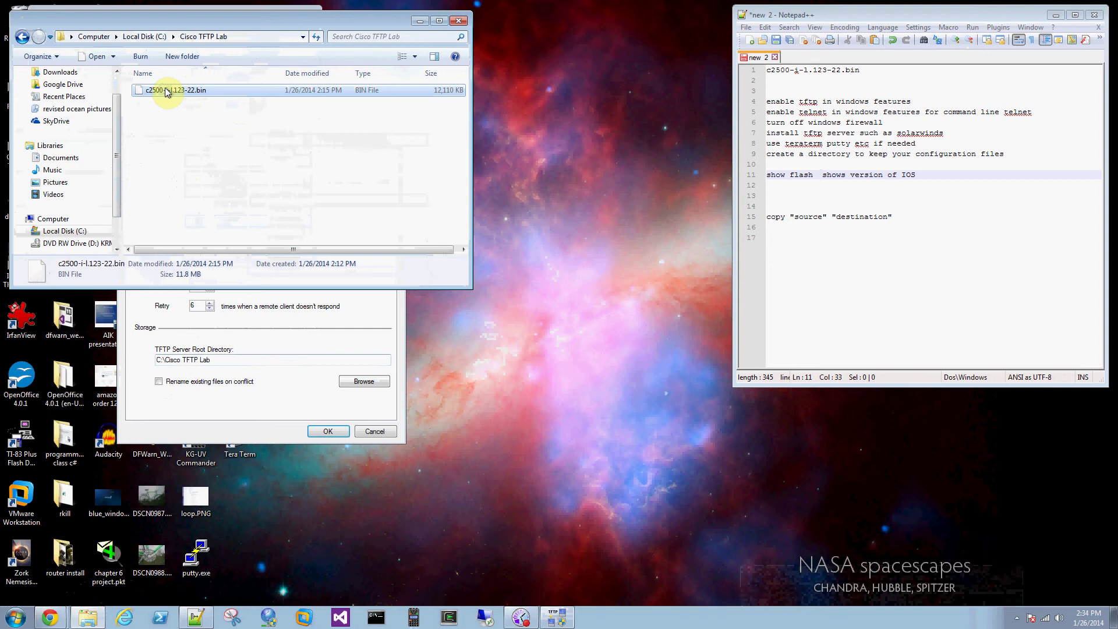
pyautogui.press('Delete')
pyautogui.press('Return')
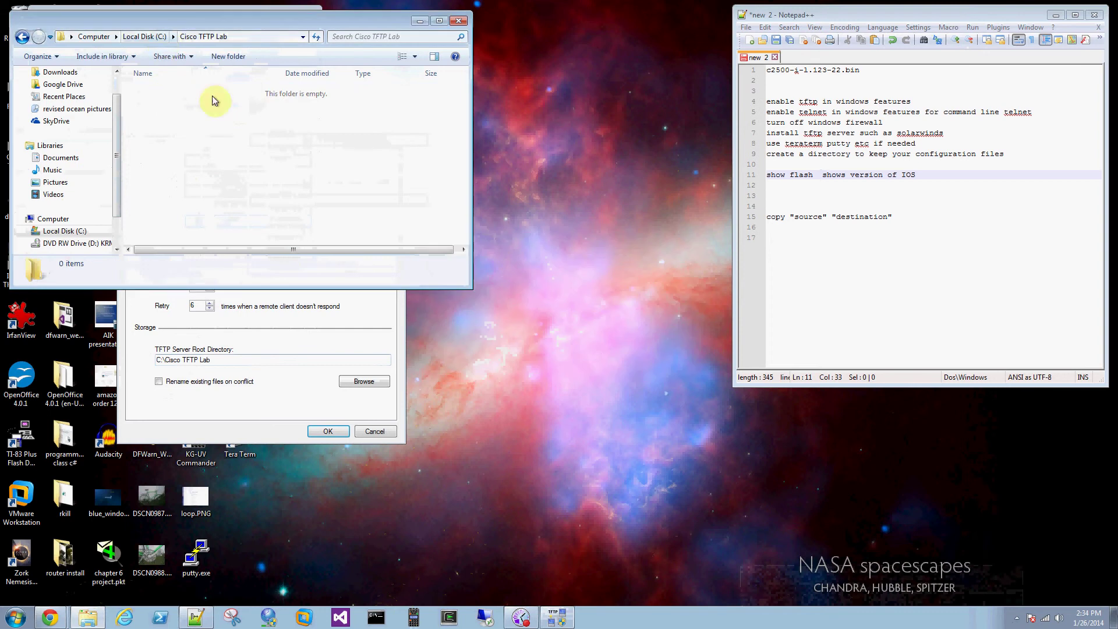
pyautogui.moveTo(241, 20); pyautogui.dragTo(906, 305)
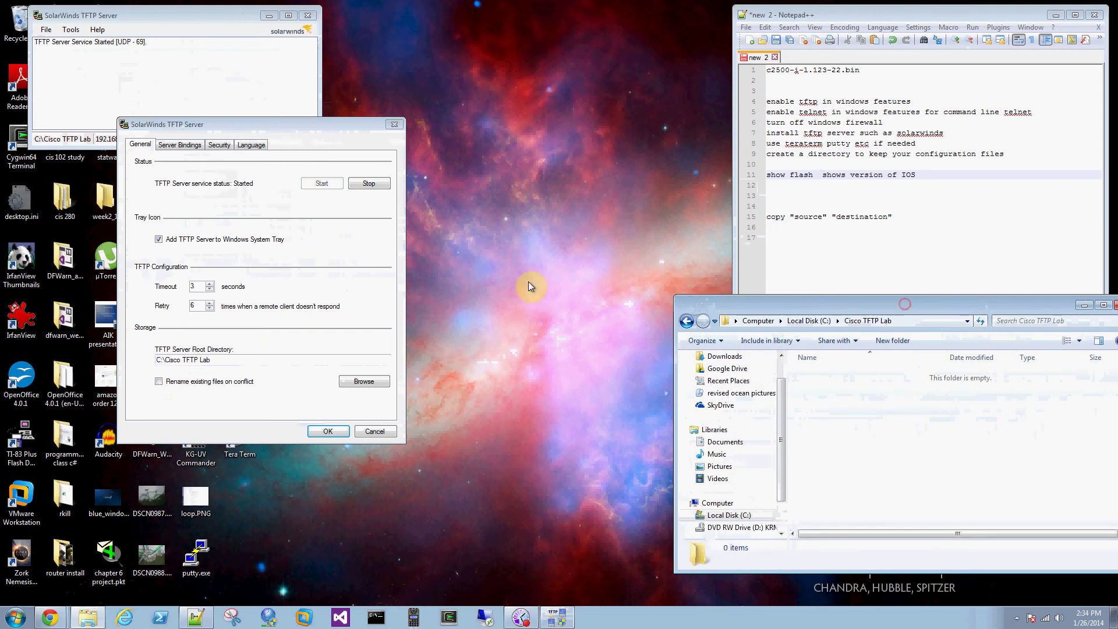
# Step: On Server Bindings, toggle Bind to all addresses, then return to the custom 192.168.1.2/32 binding
pyautogui.moveTo(240, 130); pyautogui.dragTo(387, 88)
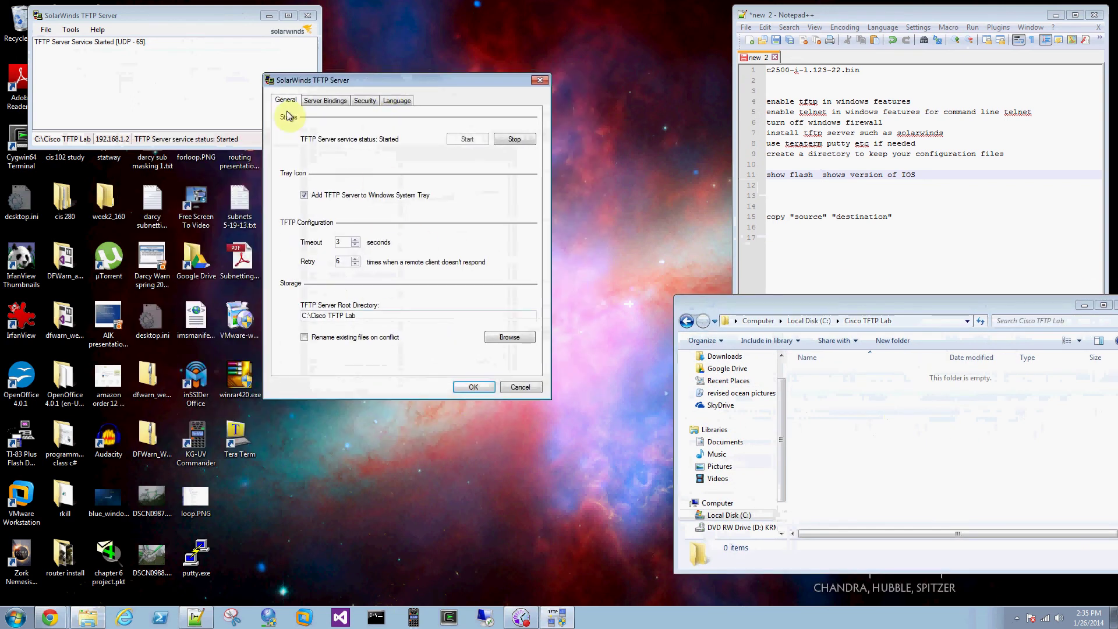
pyautogui.click(326, 101)
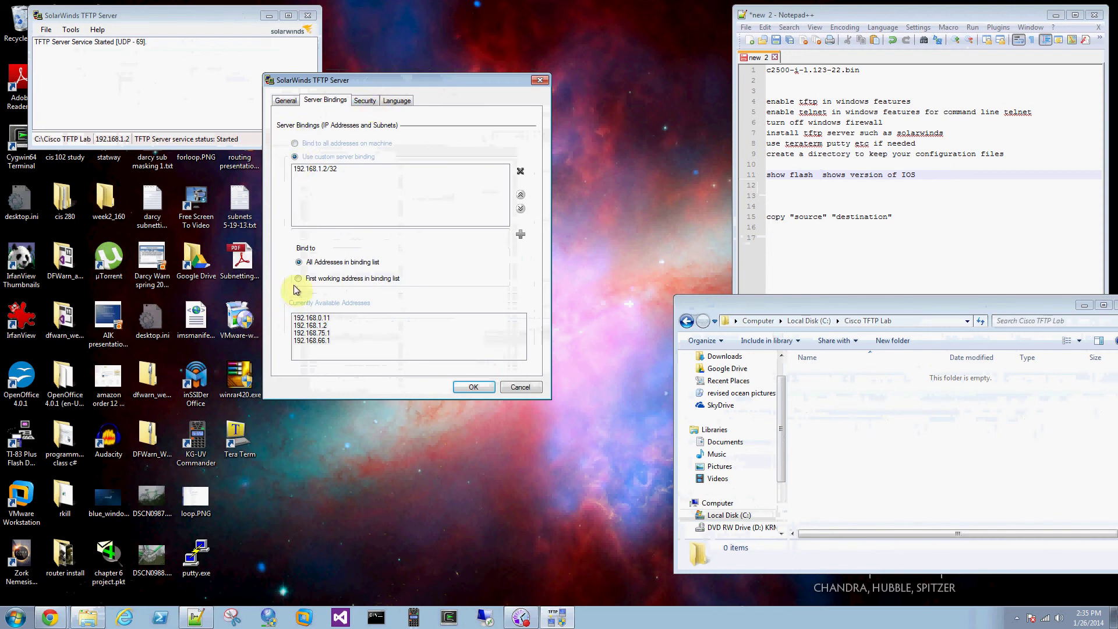
pyautogui.click(294, 143)
pyautogui.click(295, 158)
pyautogui.moveTo(404, 80); pyautogui.dragTo(485, 12)
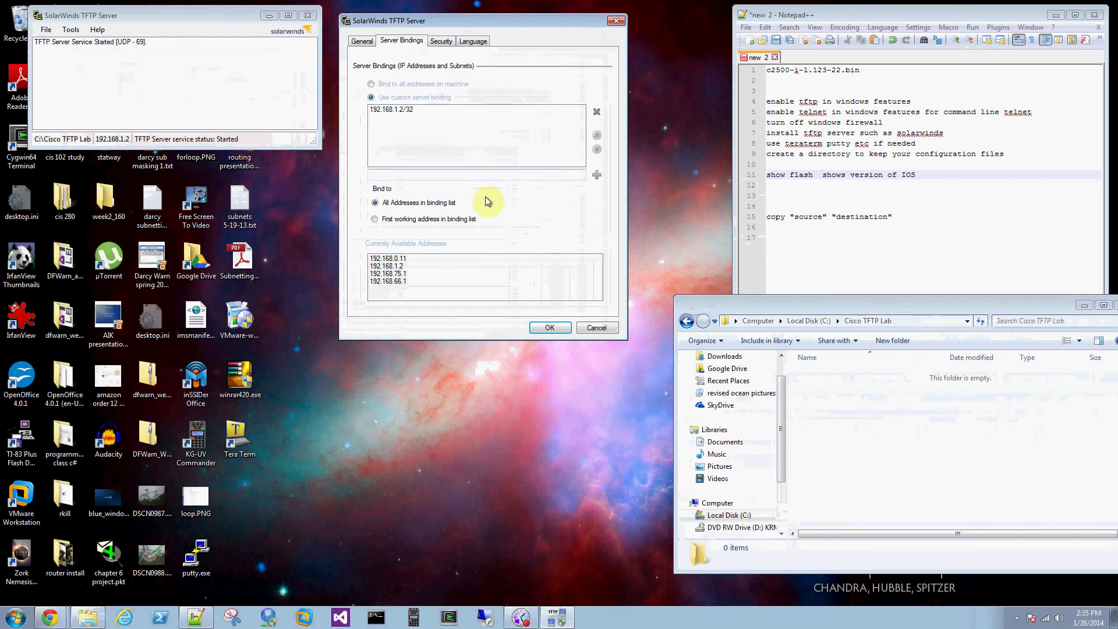
# Step: Launch Tera Term and connect via Telnet, port 23, to host 192.168.1.1
pyautogui.click(239, 437)
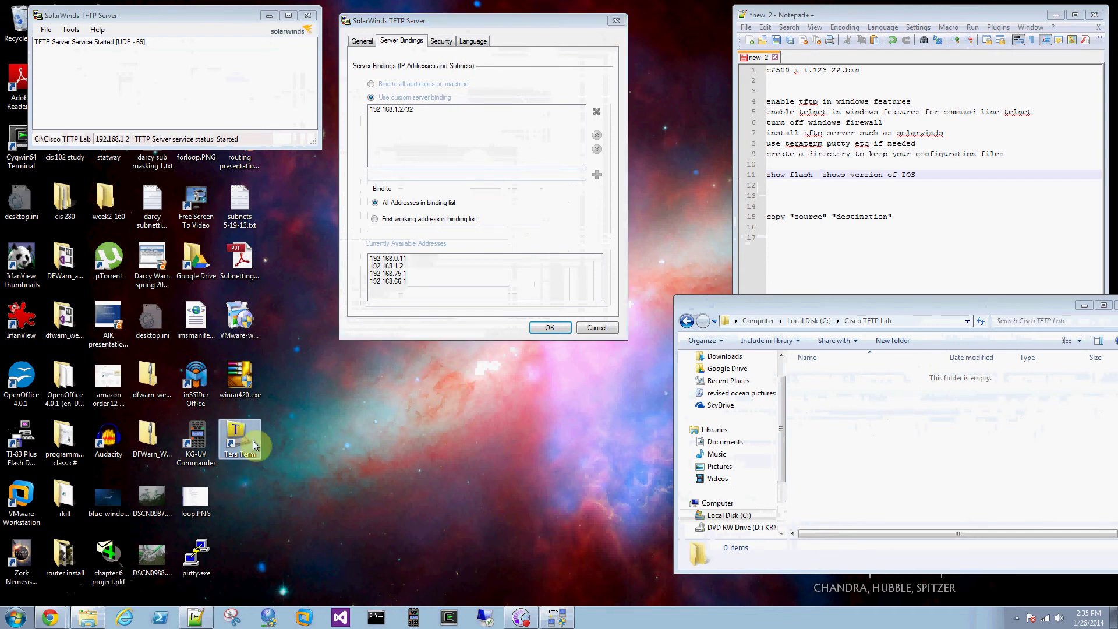
pyautogui.doubleClick(246, 431)
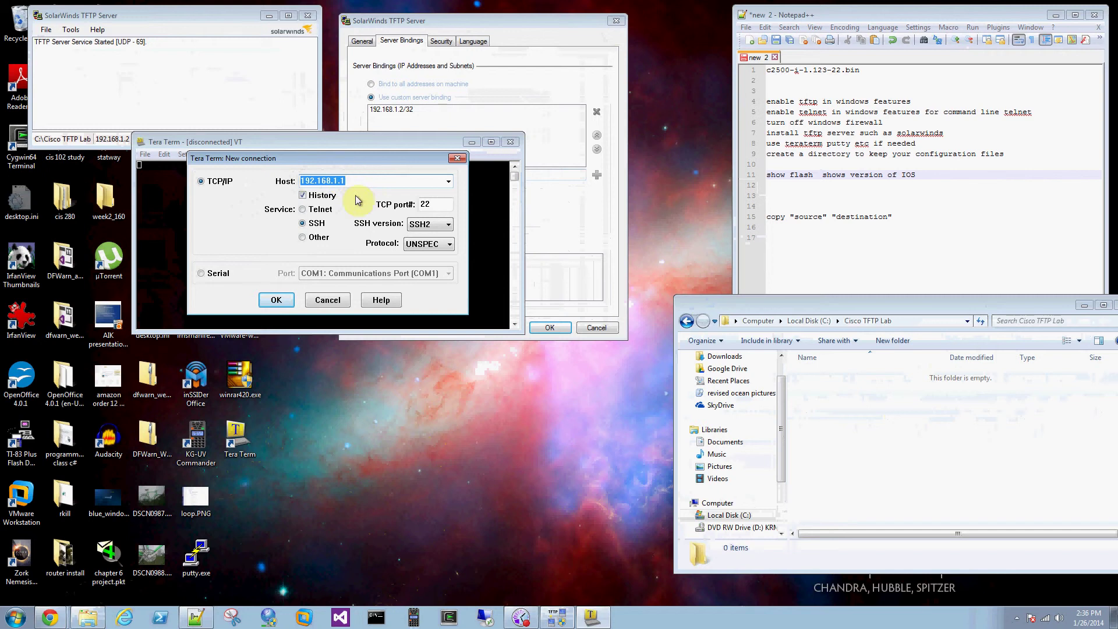
pyautogui.click(302, 209)
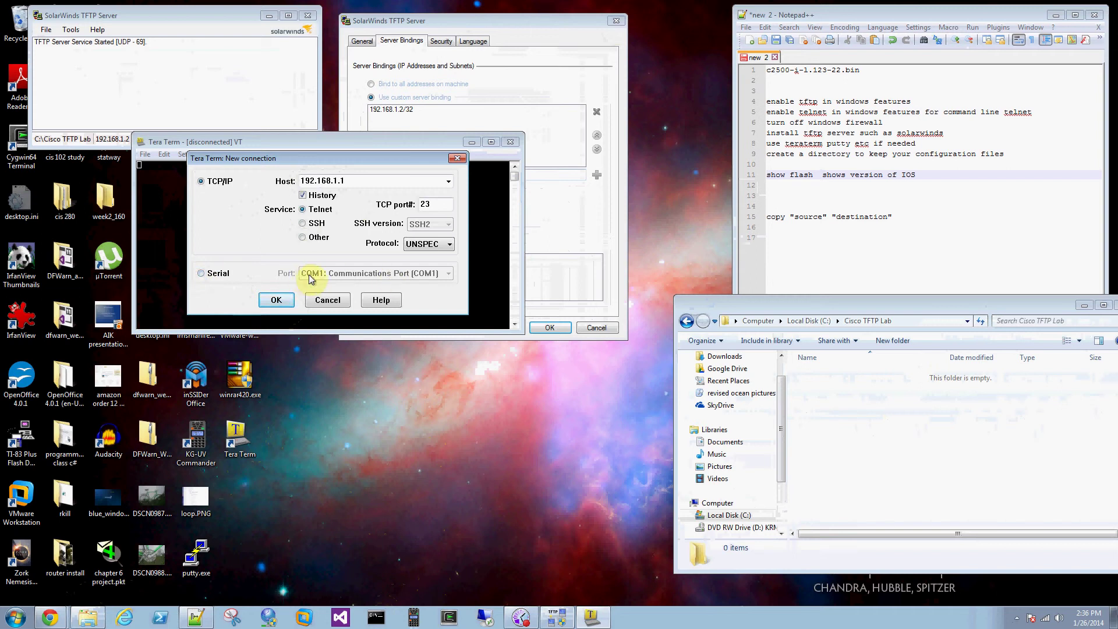
pyautogui.click(202, 274)
pyautogui.click(446, 273)
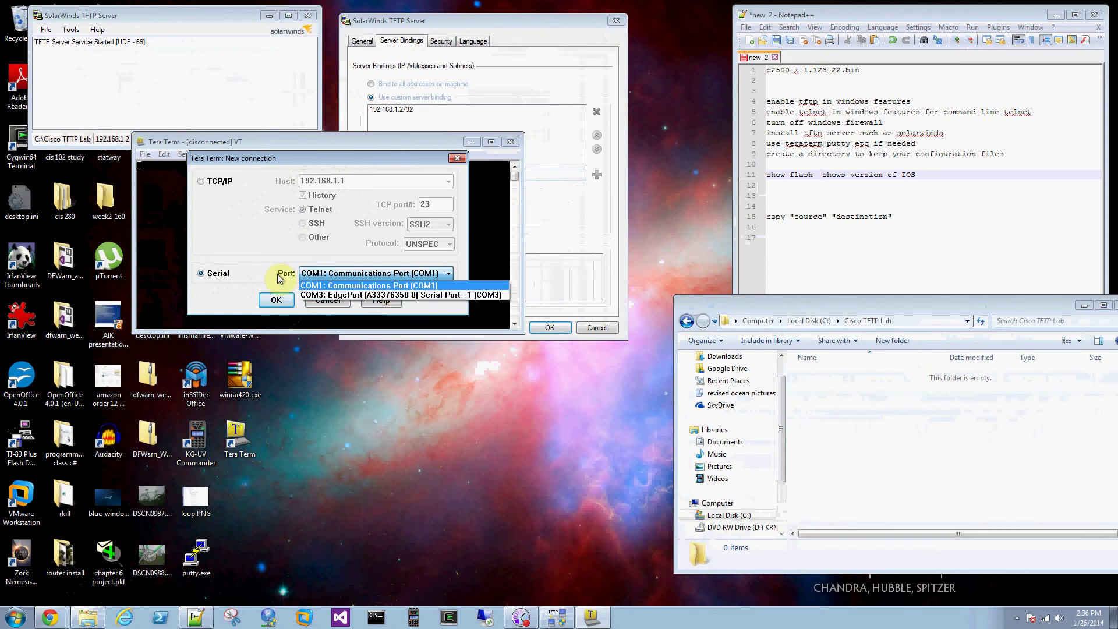
pyautogui.click(257, 280)
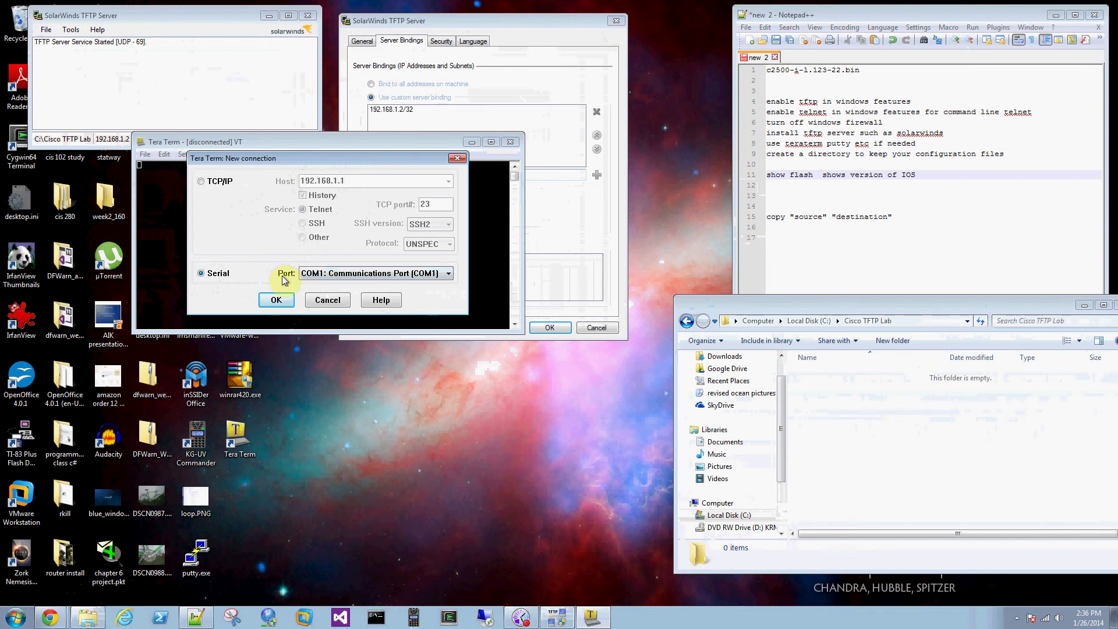
pyautogui.click(201, 181)
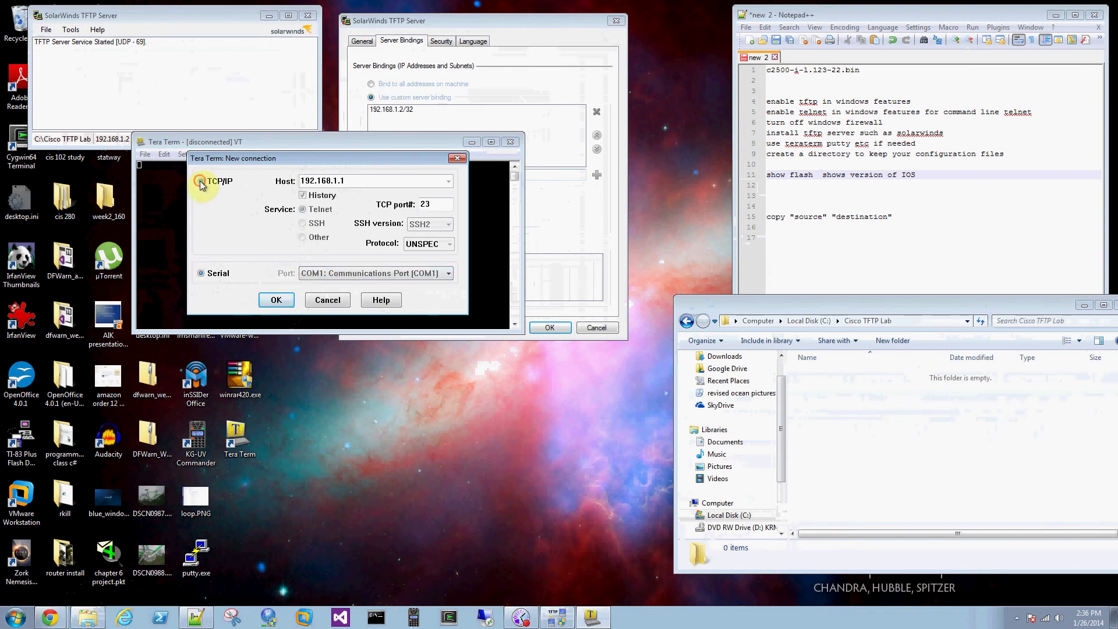
pyautogui.click(271, 300)
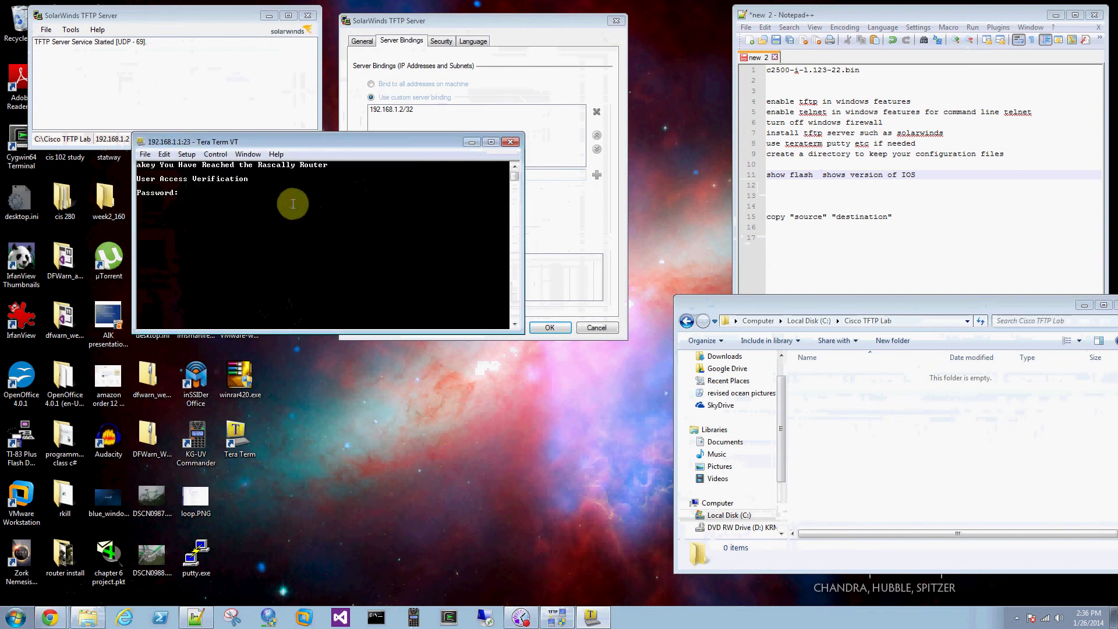
# Step: Submit the login password, run en with the enable password, and move Tera Term up
pyautogui.press('Return')
pyautogui.write('er>en')
pyautogui.press('Return')
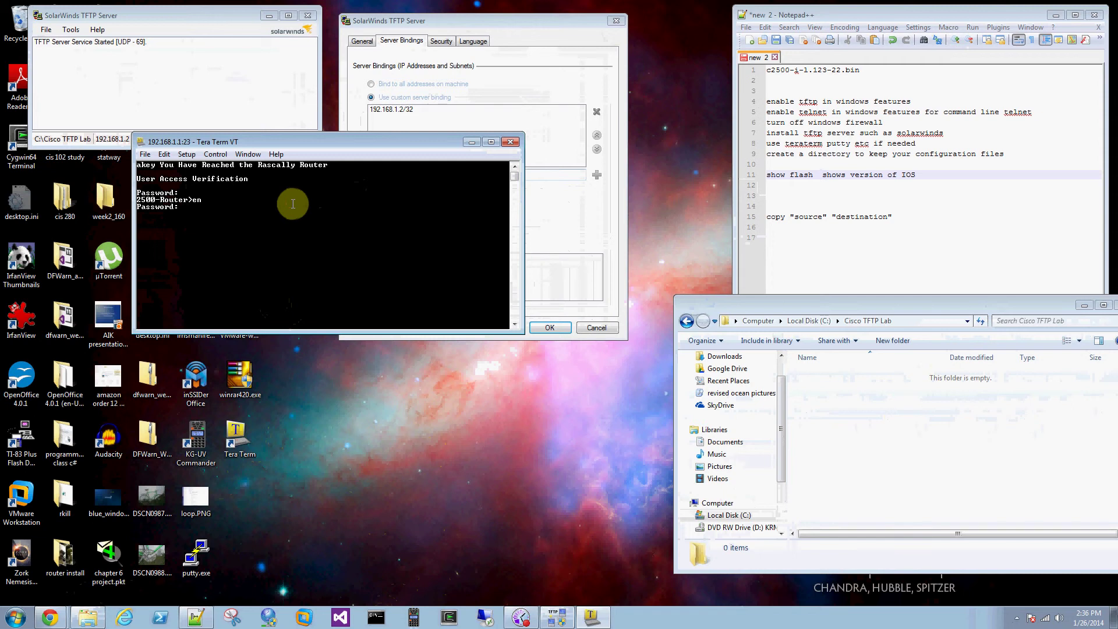
pyautogui.press('Return')
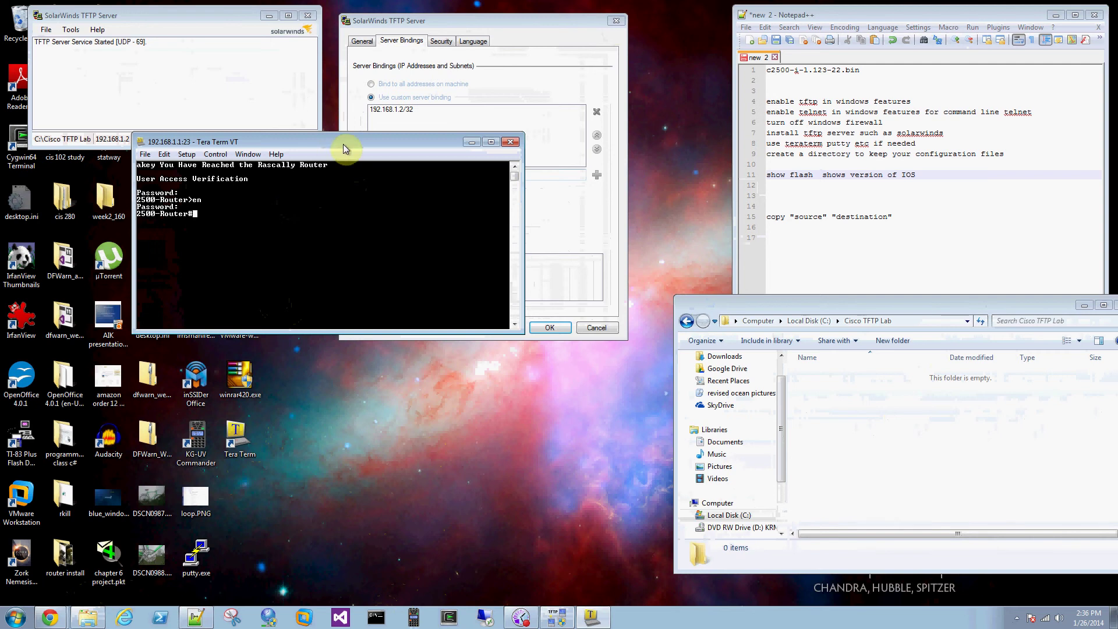
pyautogui.moveTo(341, 145); pyautogui.dragTo(554, 16)
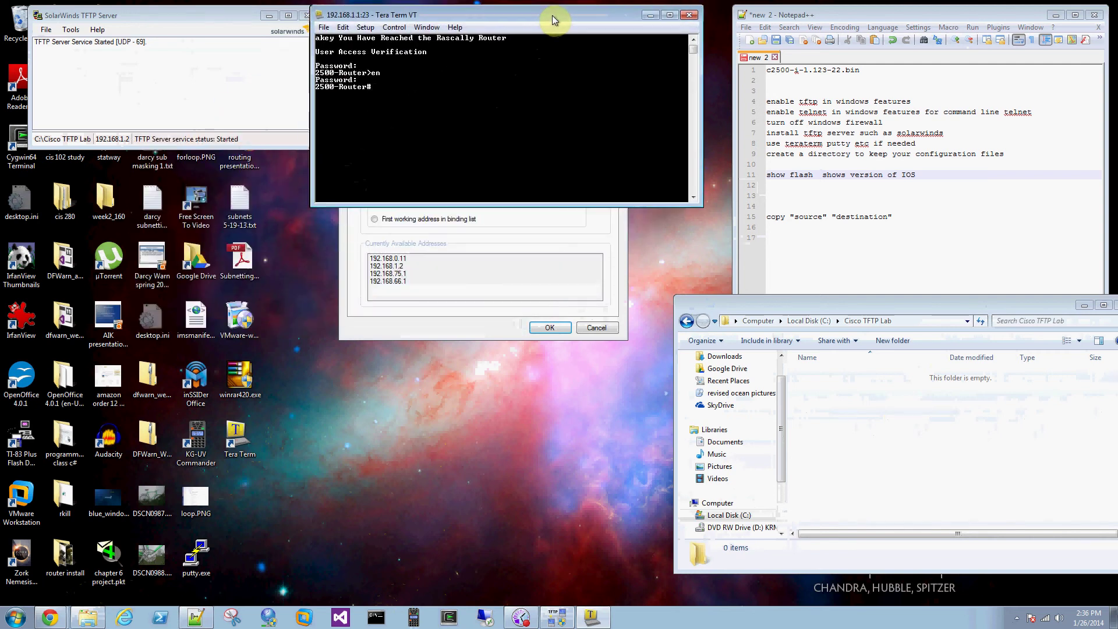
# Step: Dismiss the SolarWinds notice, stretch Tera Term to nearly full height, and refresh the prompt
pyautogui.click(566, 329)
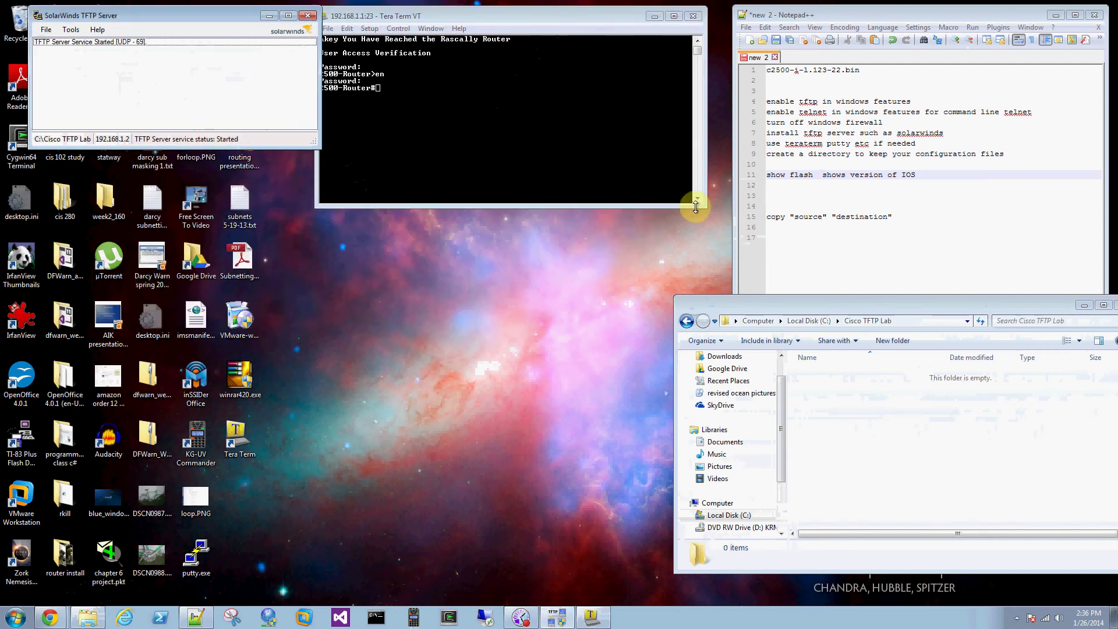
pyautogui.moveTo(701, 208); pyautogui.dragTo(742, 579)
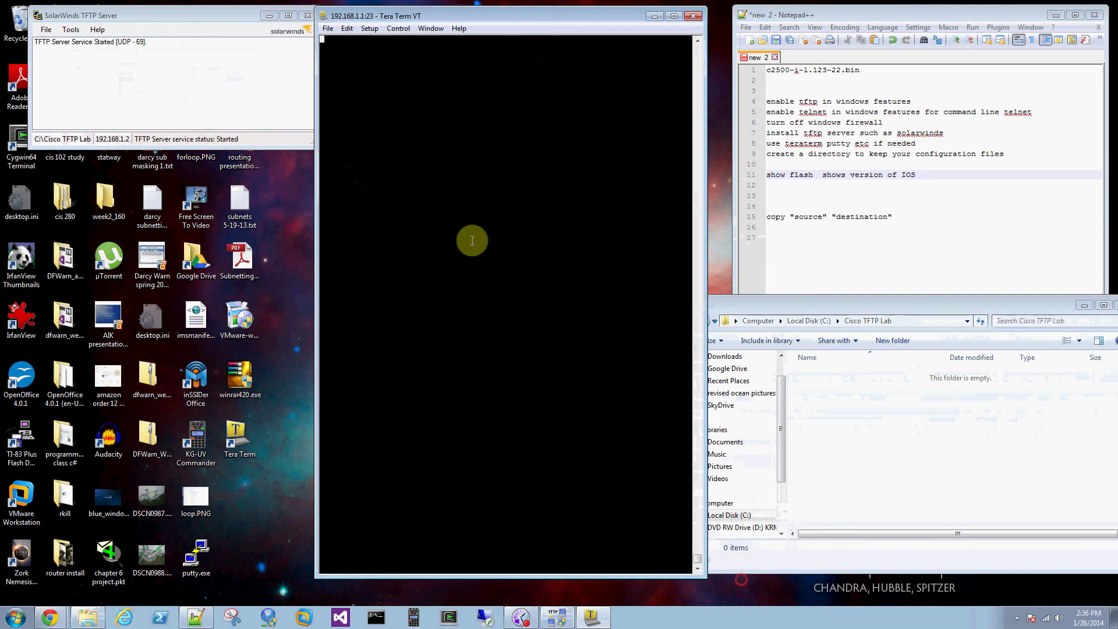
pyautogui.click(471, 190)
pyautogui.press('Return')
pyautogui.press('Return')
pyautogui.press('Return')
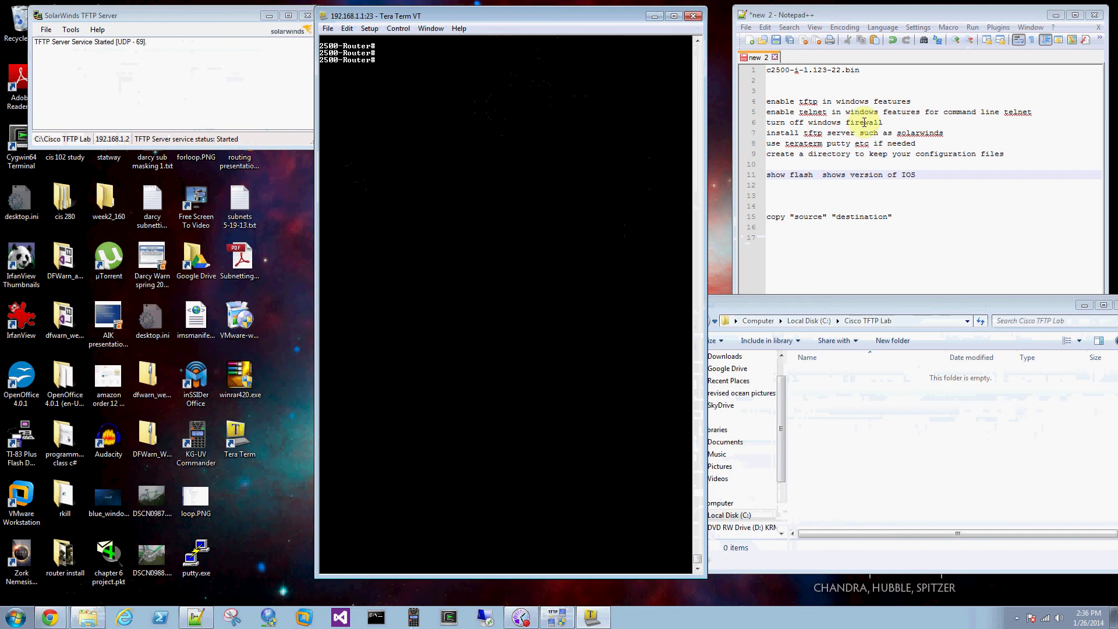
pyautogui.click(16, 617)
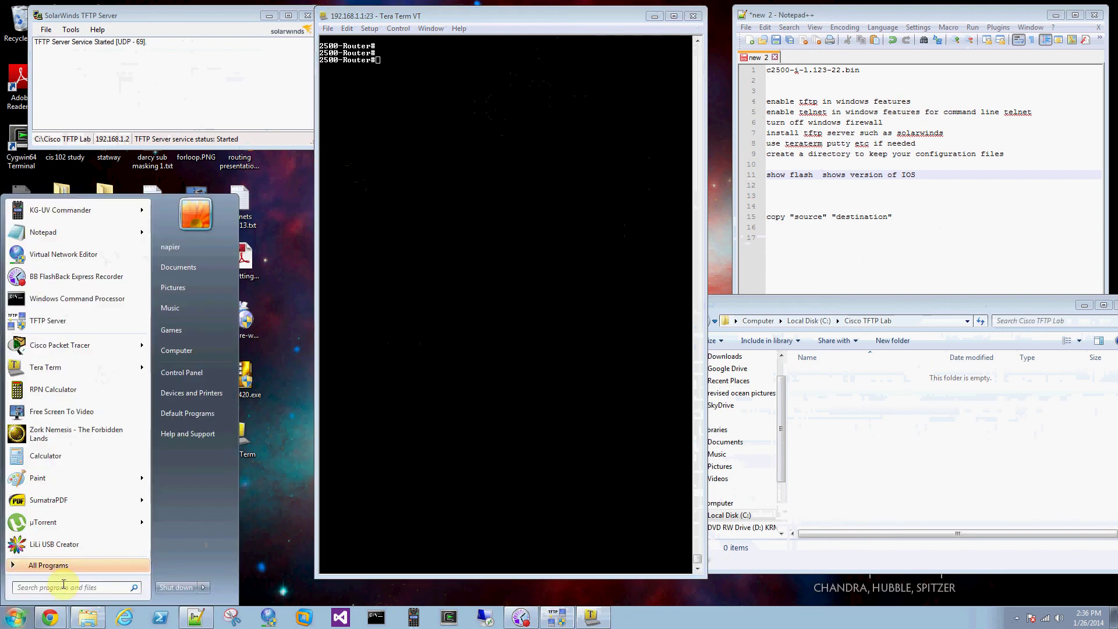
pyautogui.write('windows f')
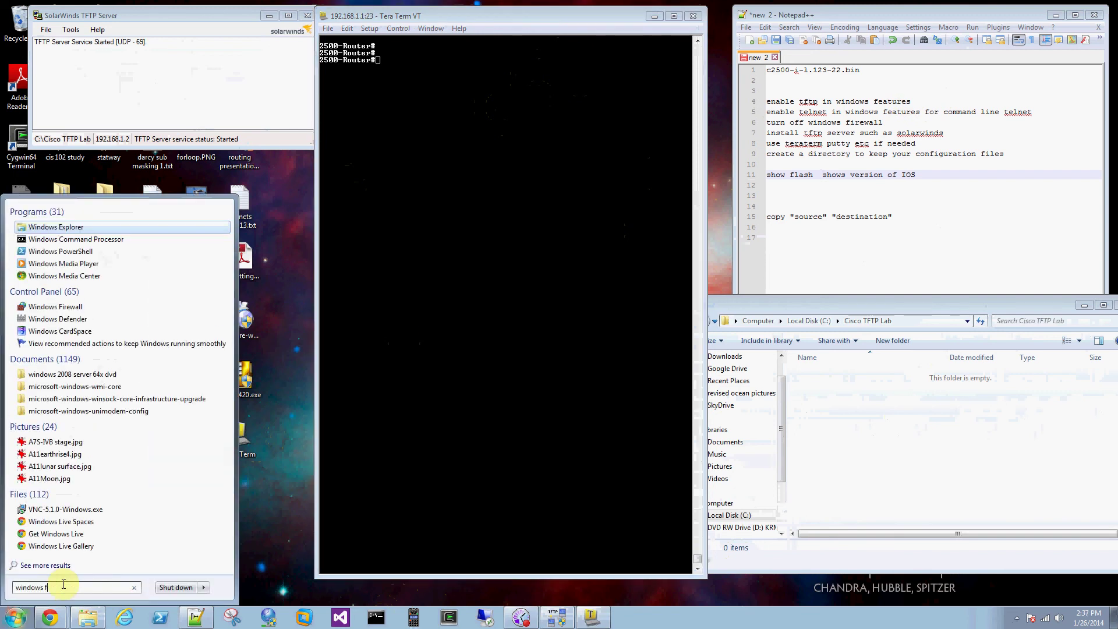
pyautogui.write('eatures')
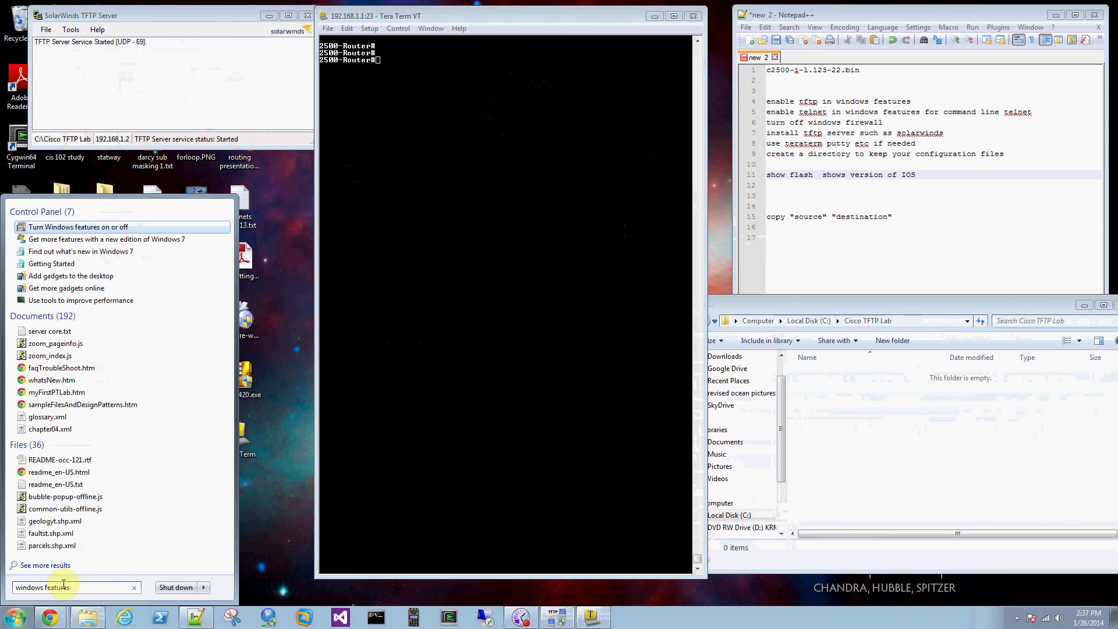
pyautogui.click(114, 226)
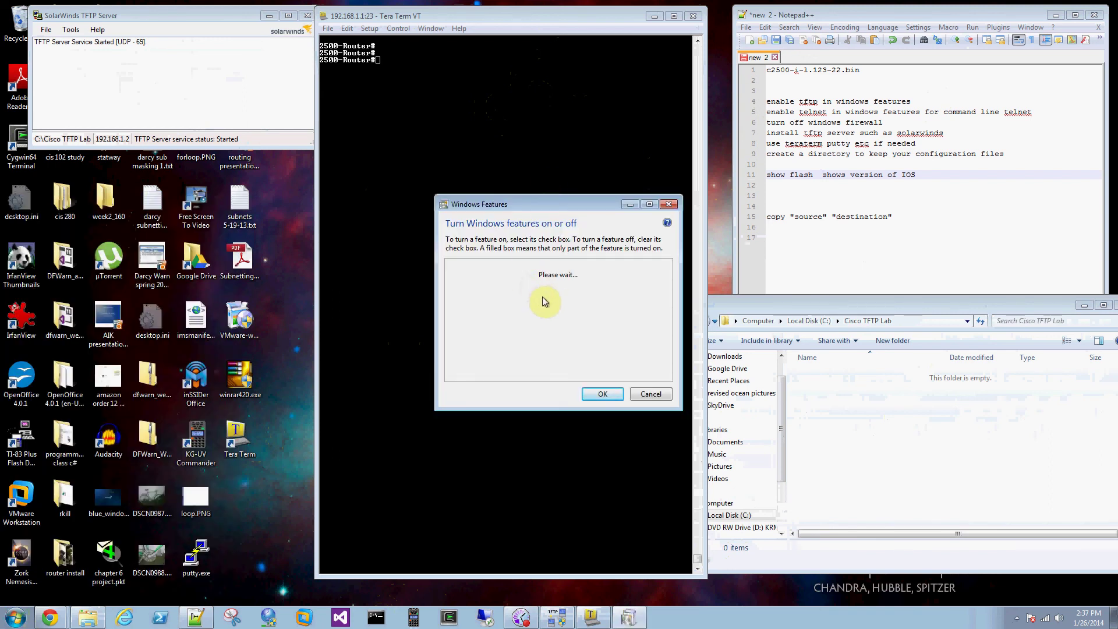
pyautogui.moveTo(668, 291); pyautogui.dragTo(667, 358)
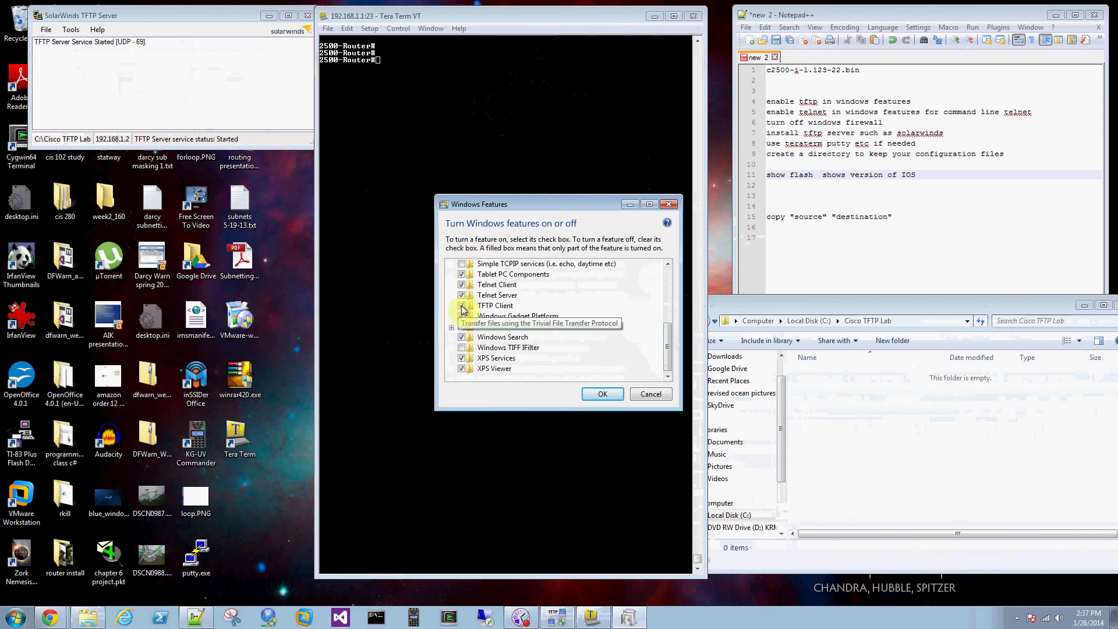
pyautogui.click(600, 393)
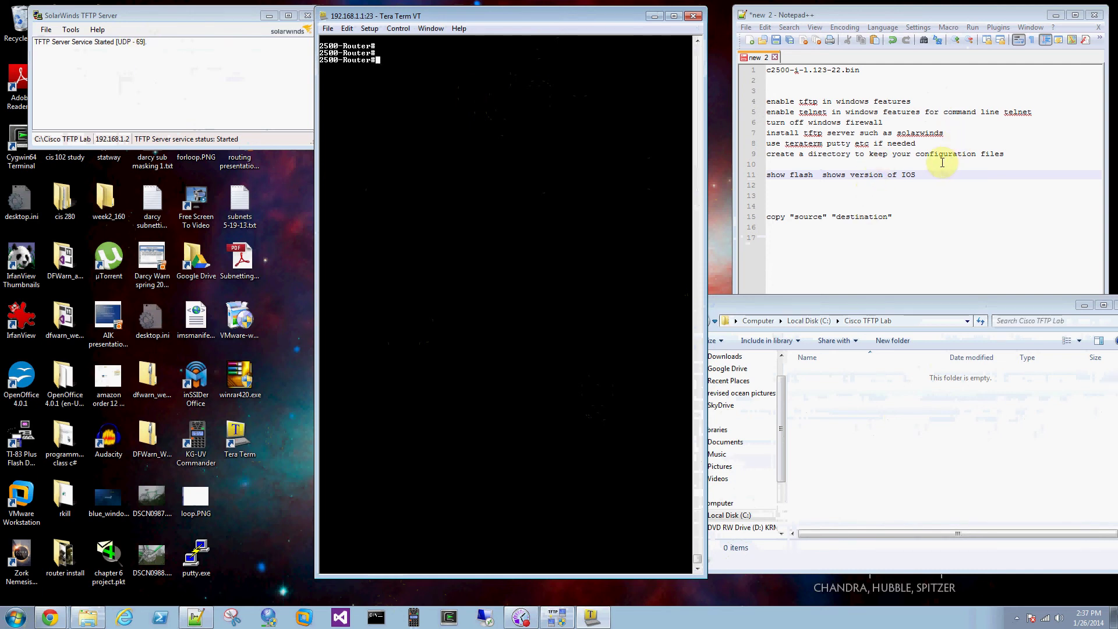
# Step: Try copy flash tftp with no filename, then run sho flash to list c2500-i-l.123-22.bin
pyautogui.click(412, 60)
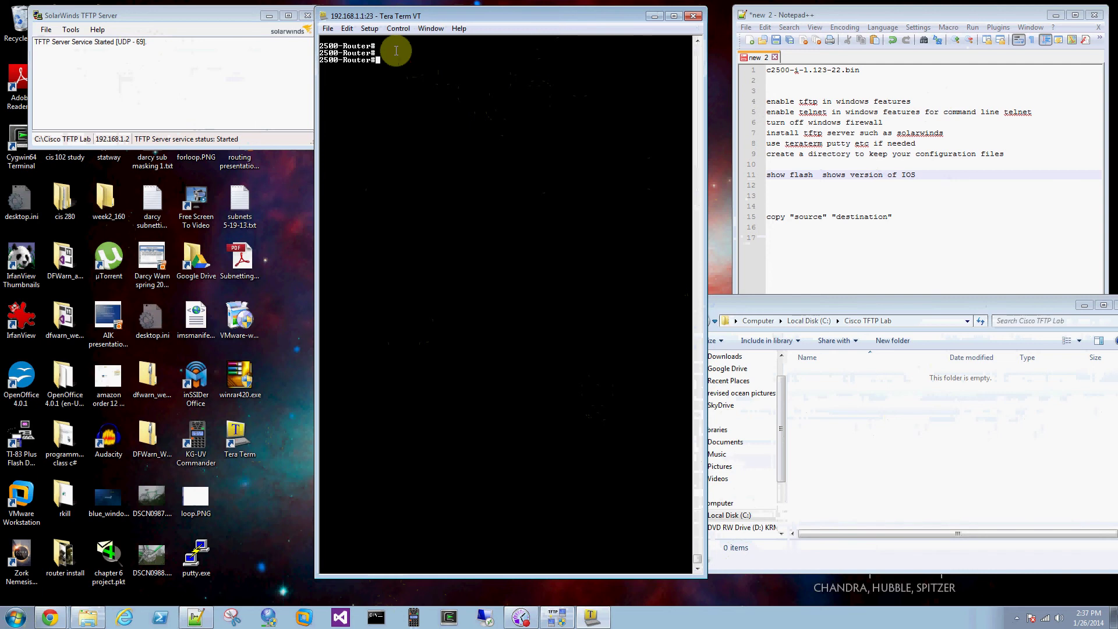
pyautogui.write('copy')
pyautogui.write('flash tftp')
pyautogui.press('Return')
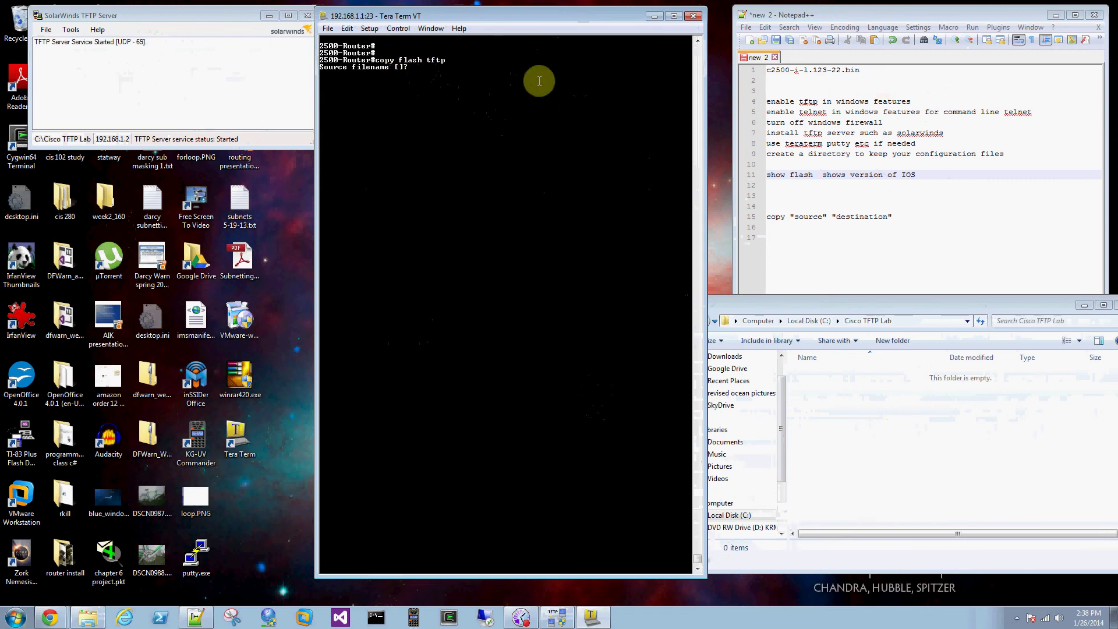
pyautogui.press('Return')
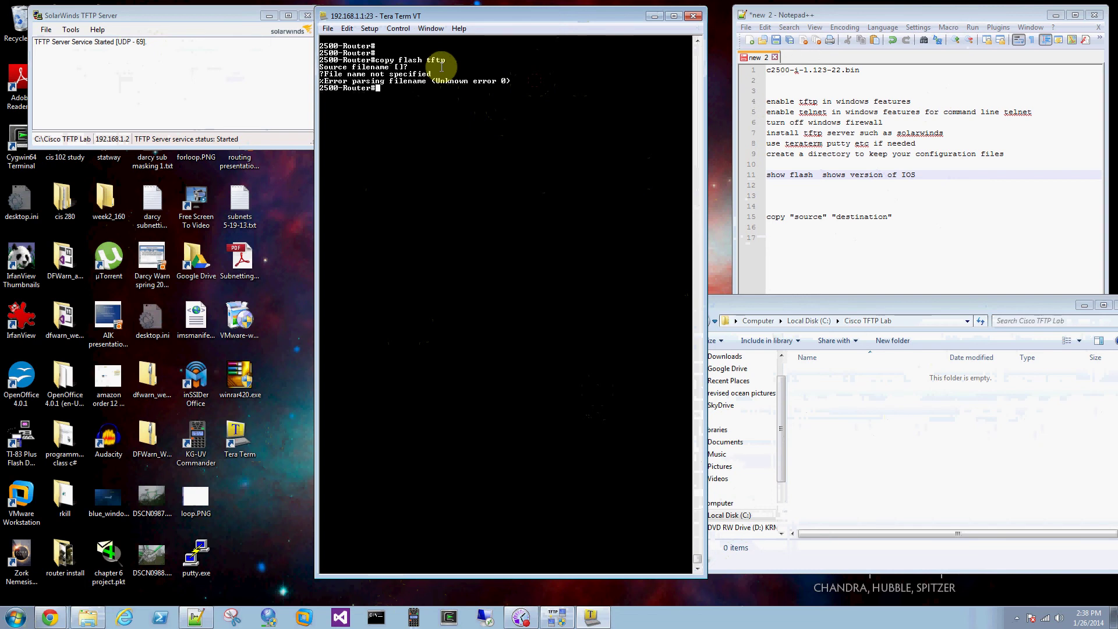
pyautogui.write('sho flash')
pyautogui.press('Return')
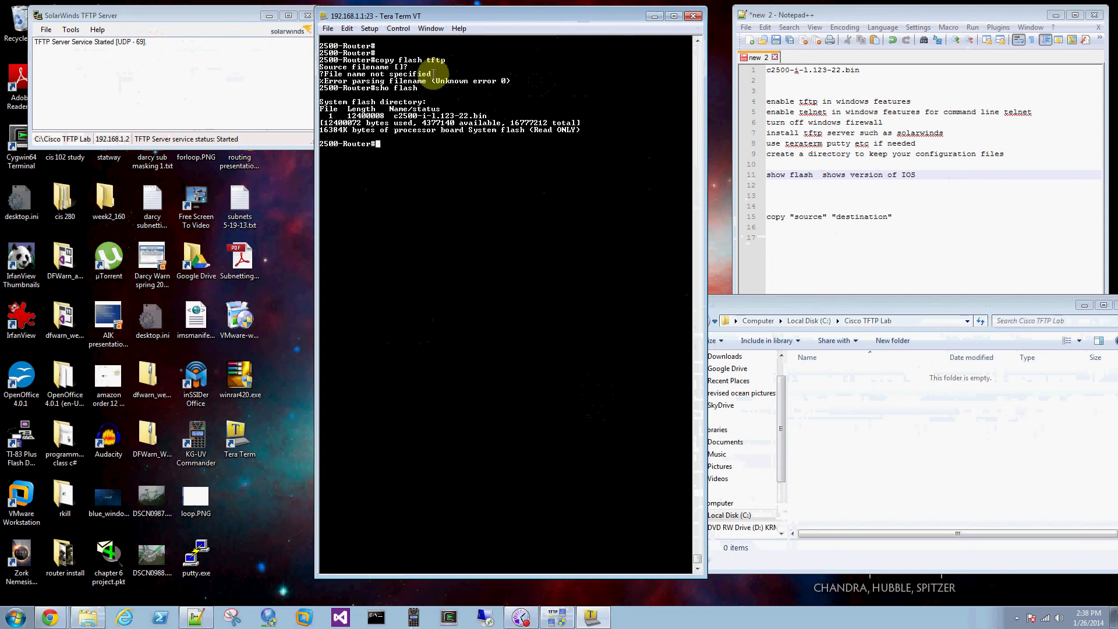
# Step: Copy the image name c2500-i-l.123-22.bin from the flash listing and paste it at the prompt
pyautogui.moveTo(394, 116); pyautogui.dragTo(487, 115)
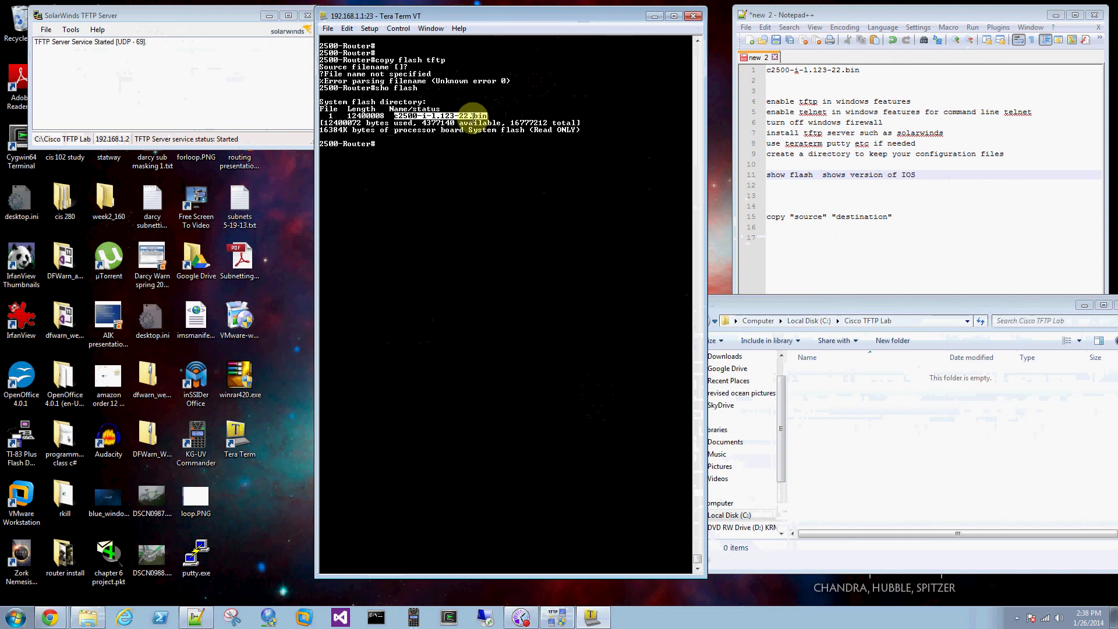
pyautogui.rightClick(473, 115)
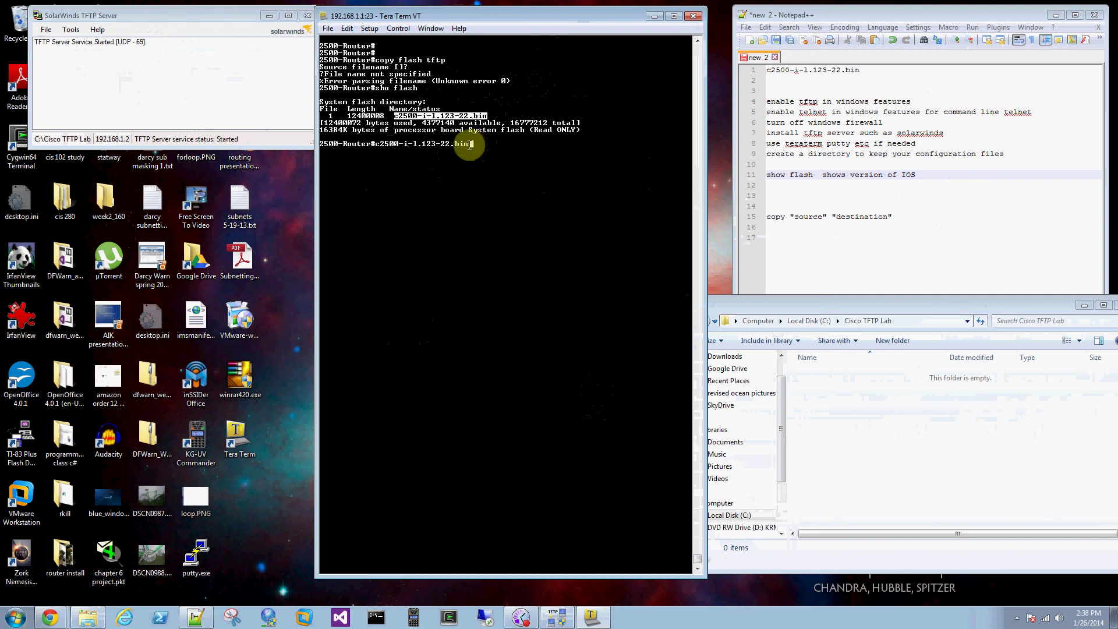
pyautogui.press('Return')
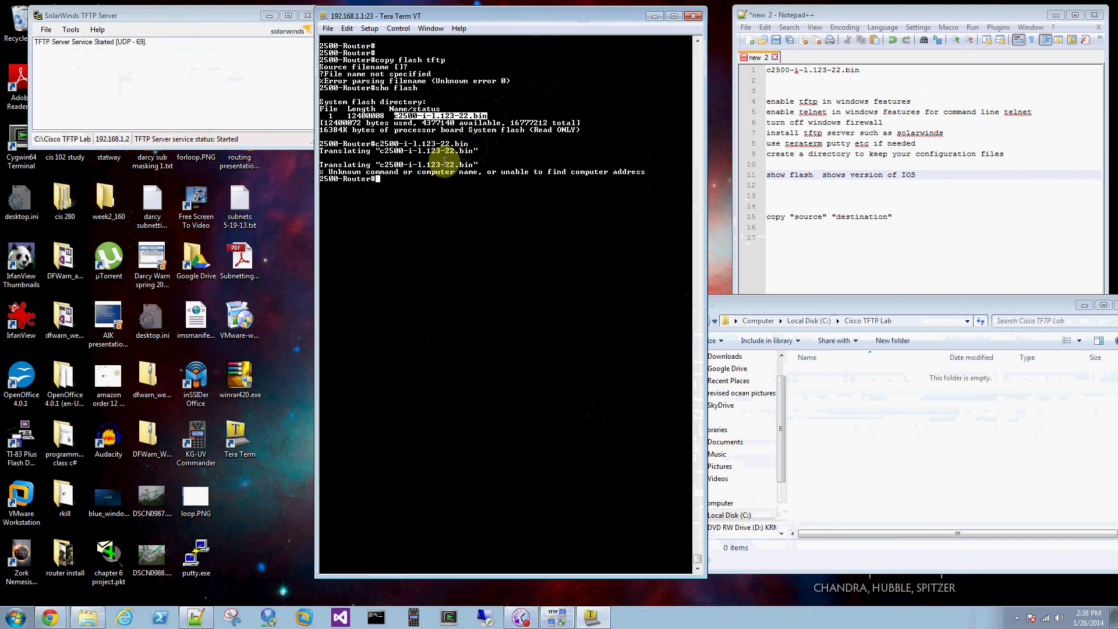
# Step: Run copy flash tftp with the pasted image as source and host 192.168, then recall it
pyautogui.write('copy flash tftp')
pyautogui.press('Return')
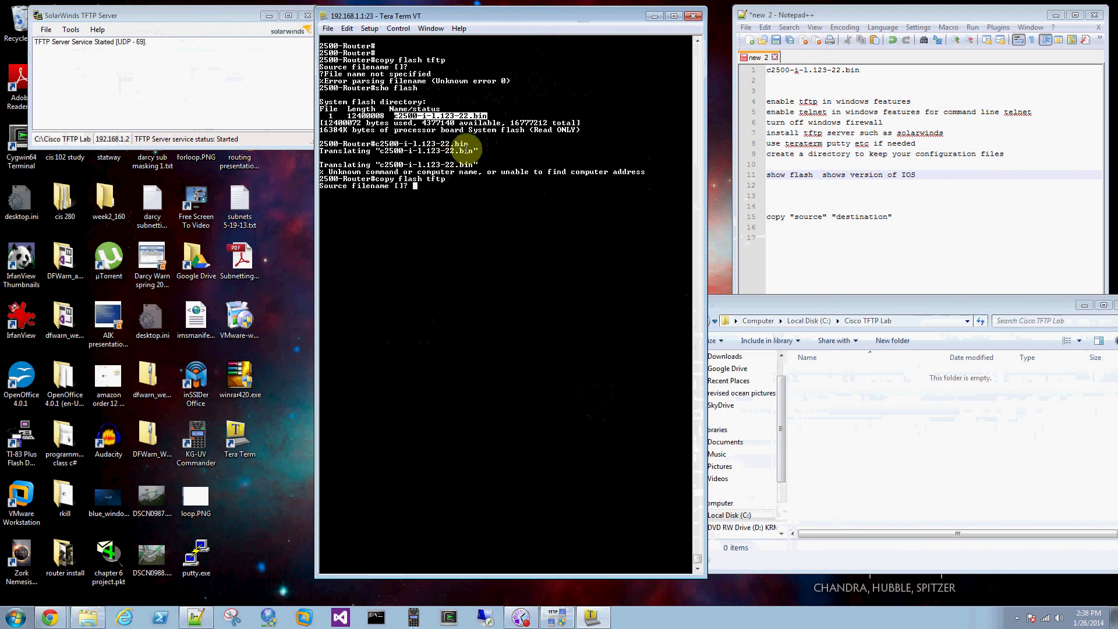
pyautogui.rightClick(436, 190)
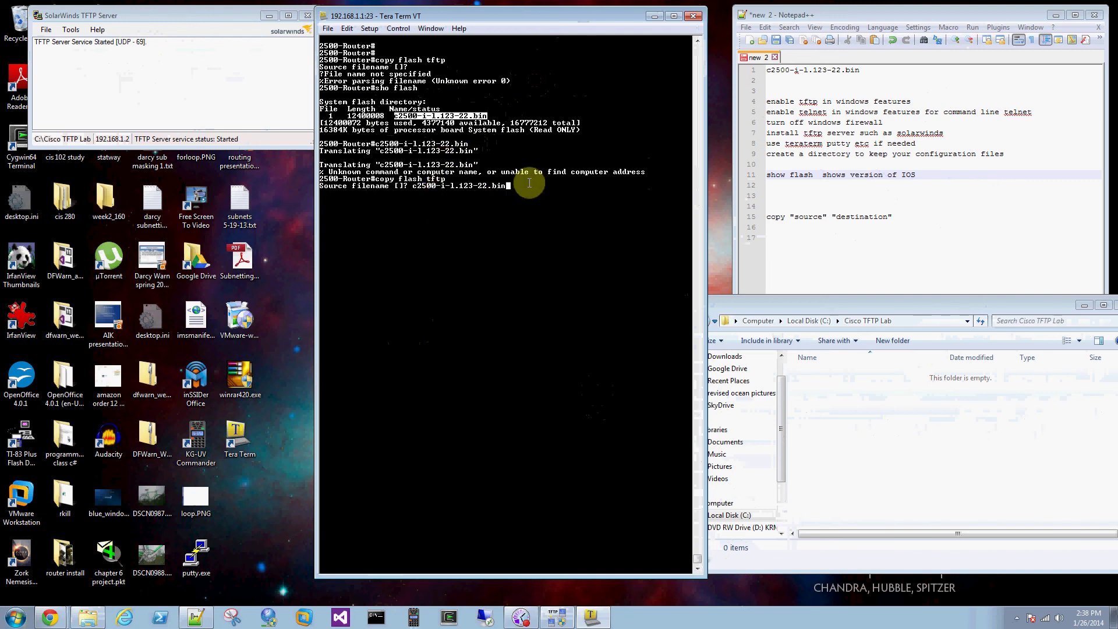
pyautogui.press('Return')
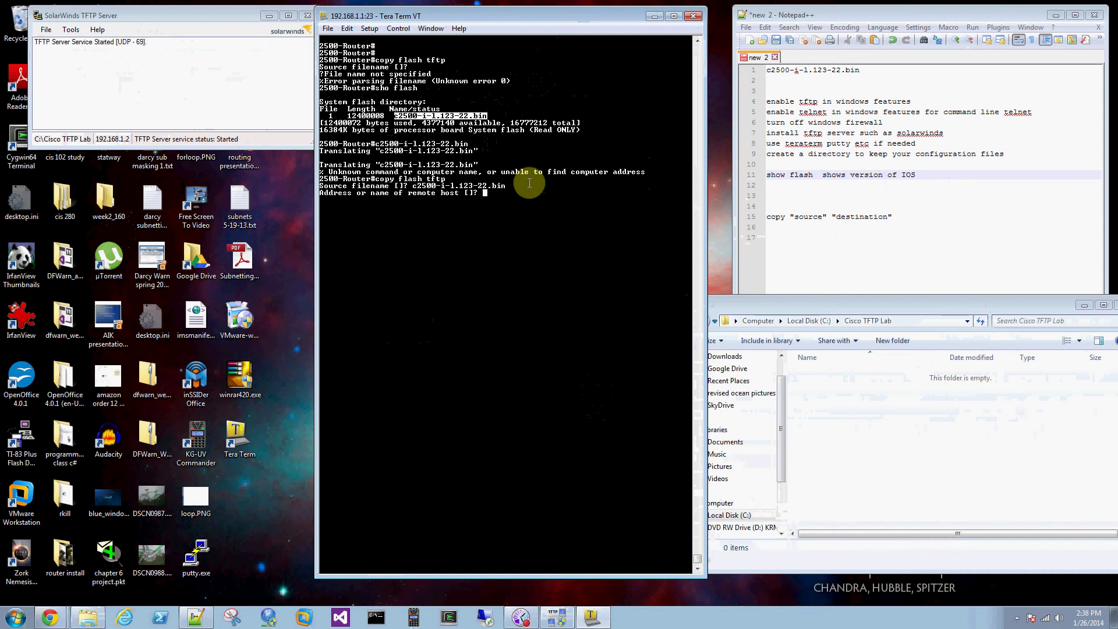
pyautogui.write('192.168')
pyautogui.press('Return')
pyautogui.press('Return')
pyautogui.write('192.168')
pyautogui.press('Up')
pyautogui.press('Up')
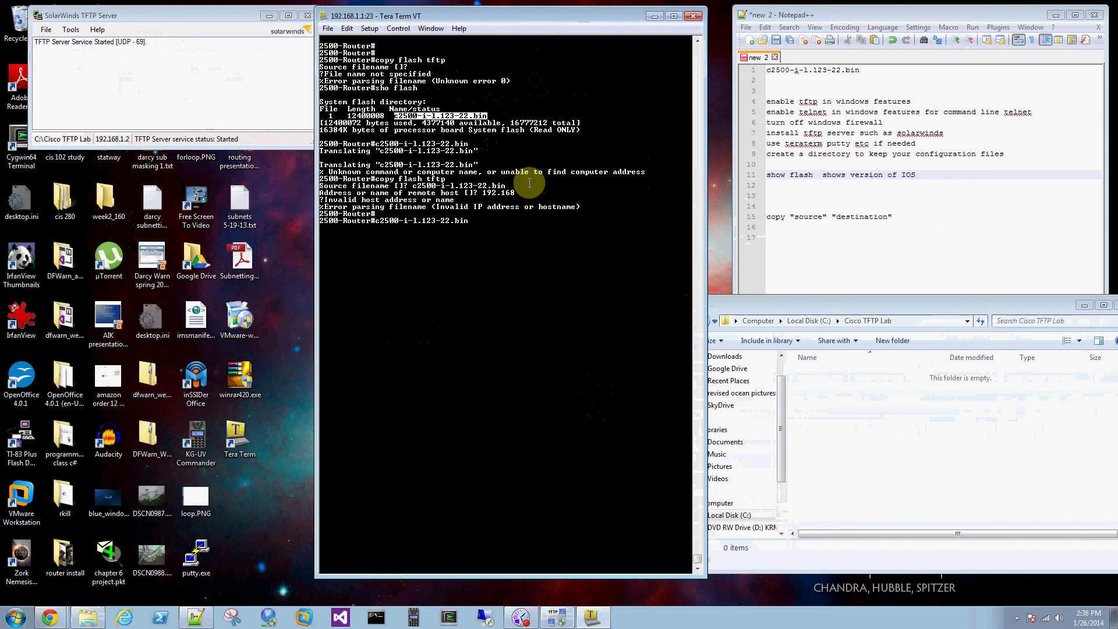
pyautogui.press('Down')
# Step: Run copy flash tftp to host 192.168.1.2, keeping the default source and destination names
pyautogui.press('Return')
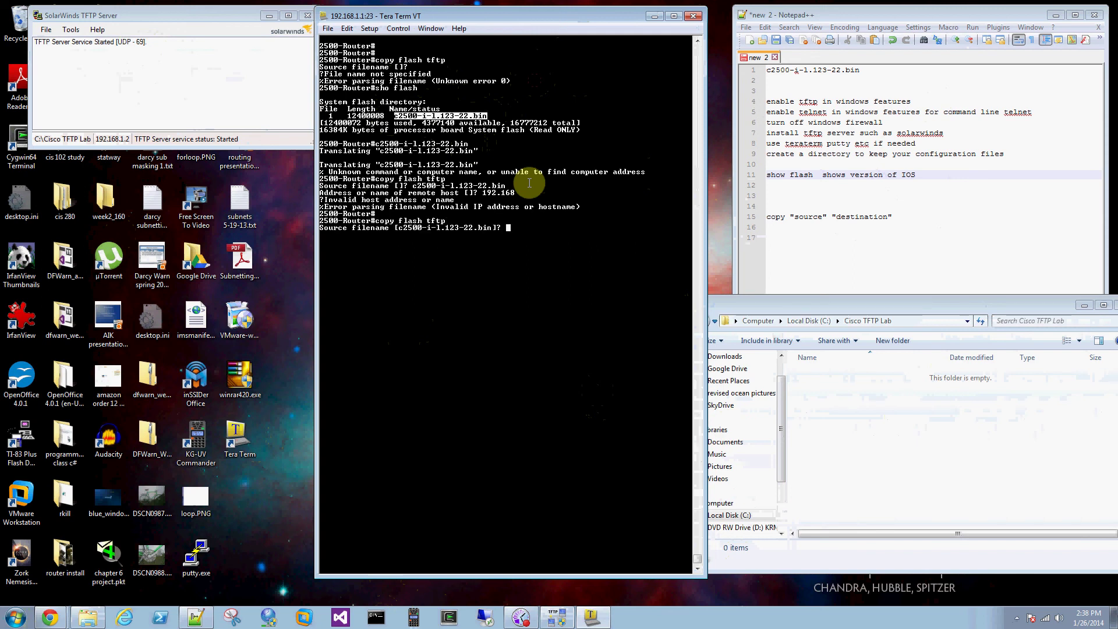
pyautogui.press('Return')
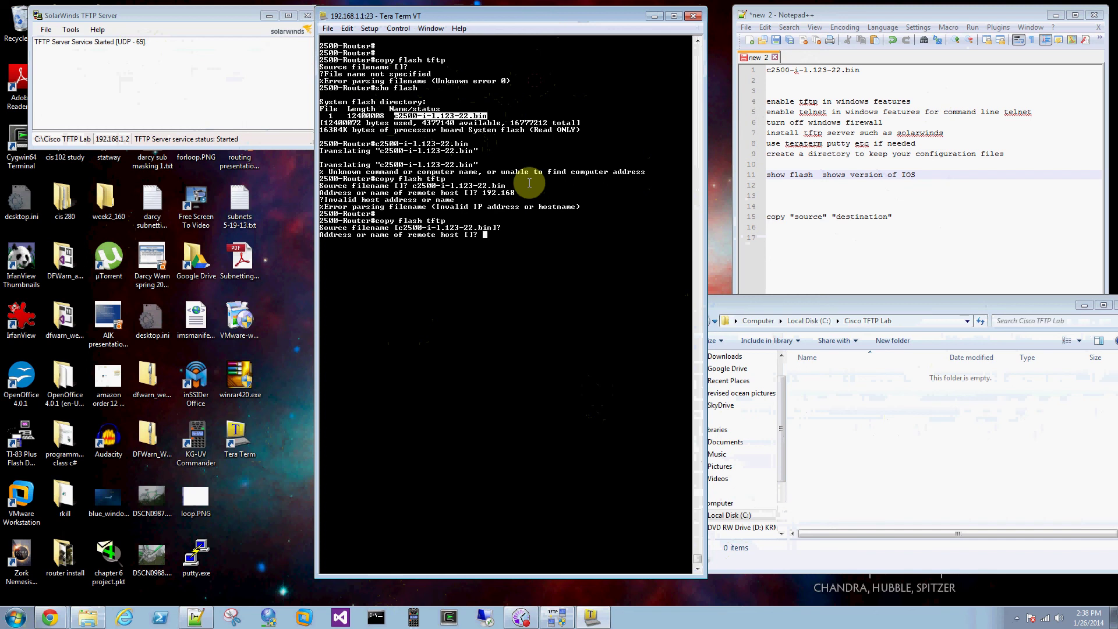
pyautogui.press('Up')
pyautogui.press('Down')
pyautogui.write('192.168.1.2')
pyautogui.press('Return')
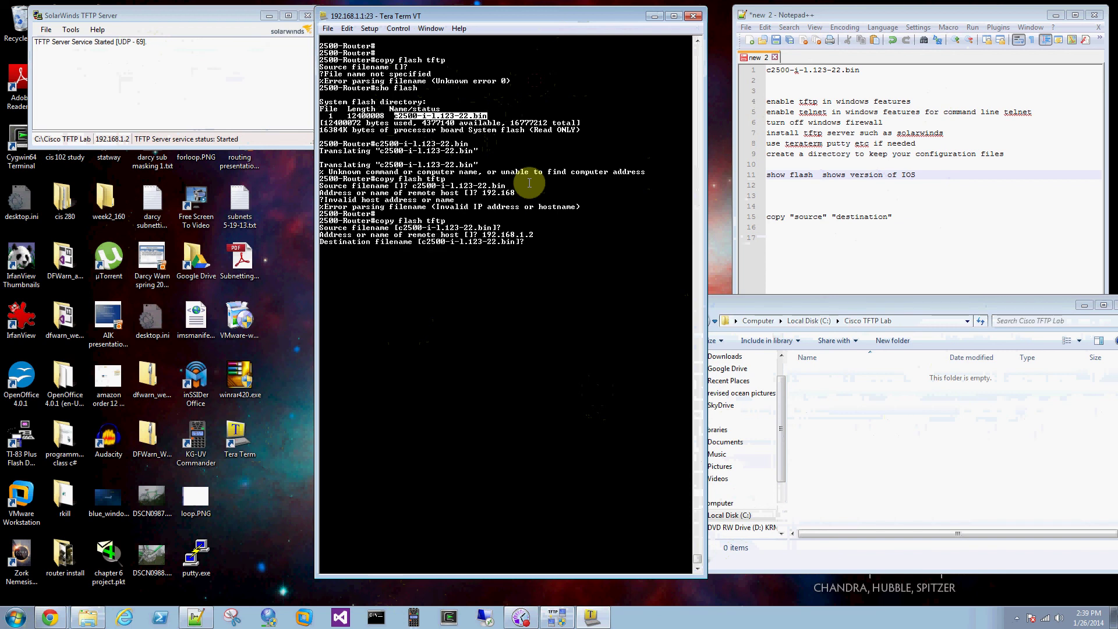
pyautogui.press('Return')
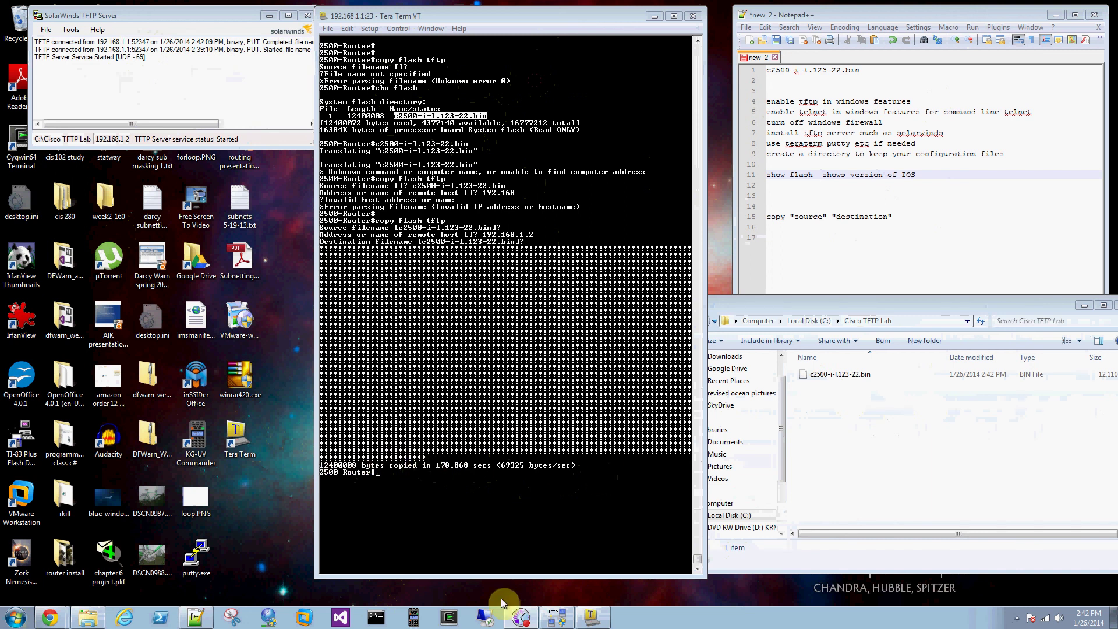
# Step: In Tera Term, start copy running-config tftp and enter 192.168.1.2 as the TFTP host
pyautogui.click(432, 479)
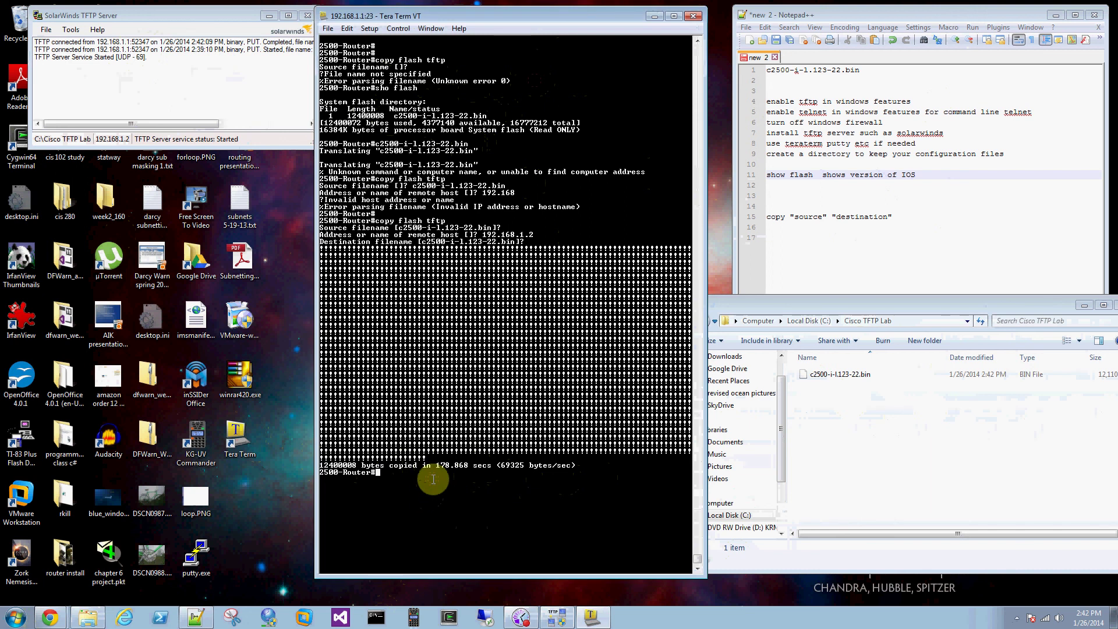
pyautogui.write('copy ru')
pyautogui.press('Tab')
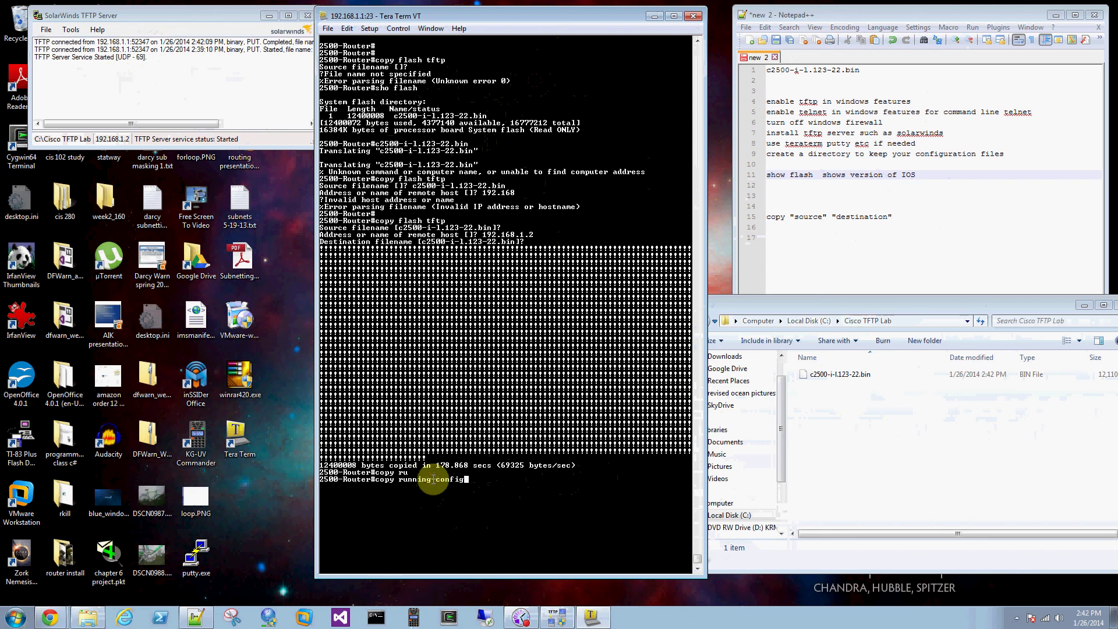
pyautogui.write('tftp')
pyautogui.press('Return')
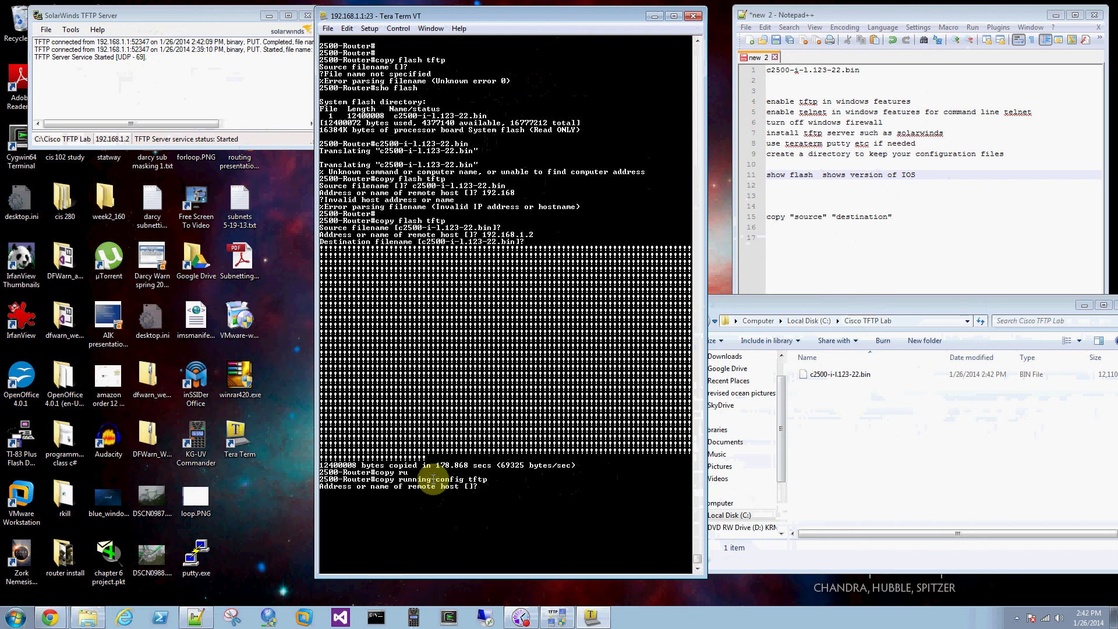
pyautogui.write('192.168.1.2')
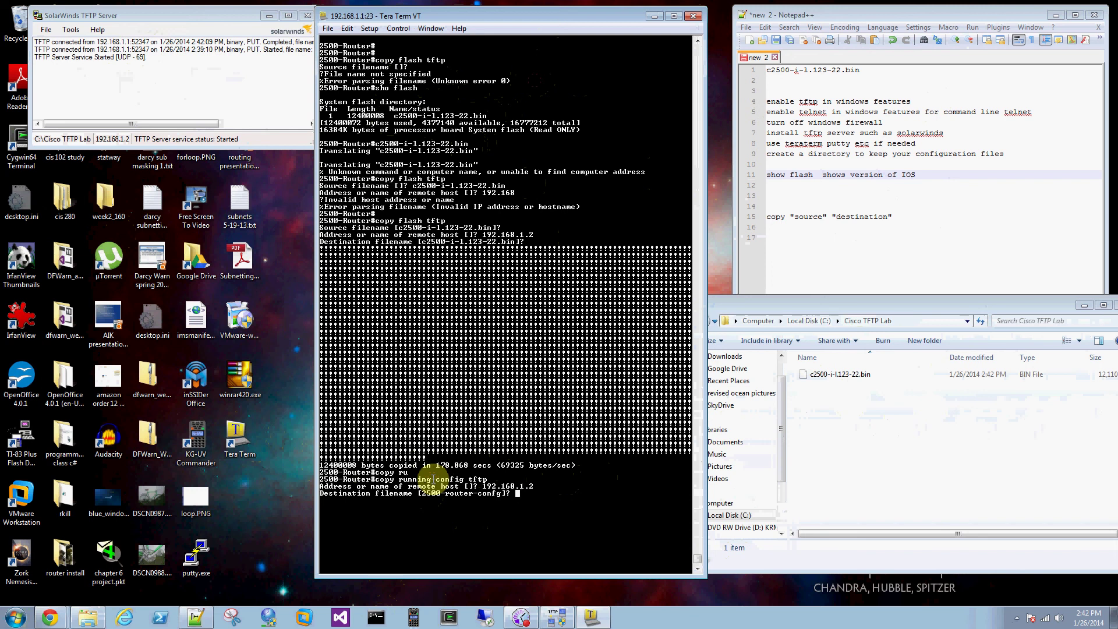
# Step: Accept the default destination filename to send the 902-byte config, then review the SolarWinds transfer log
pyautogui.press('Return')
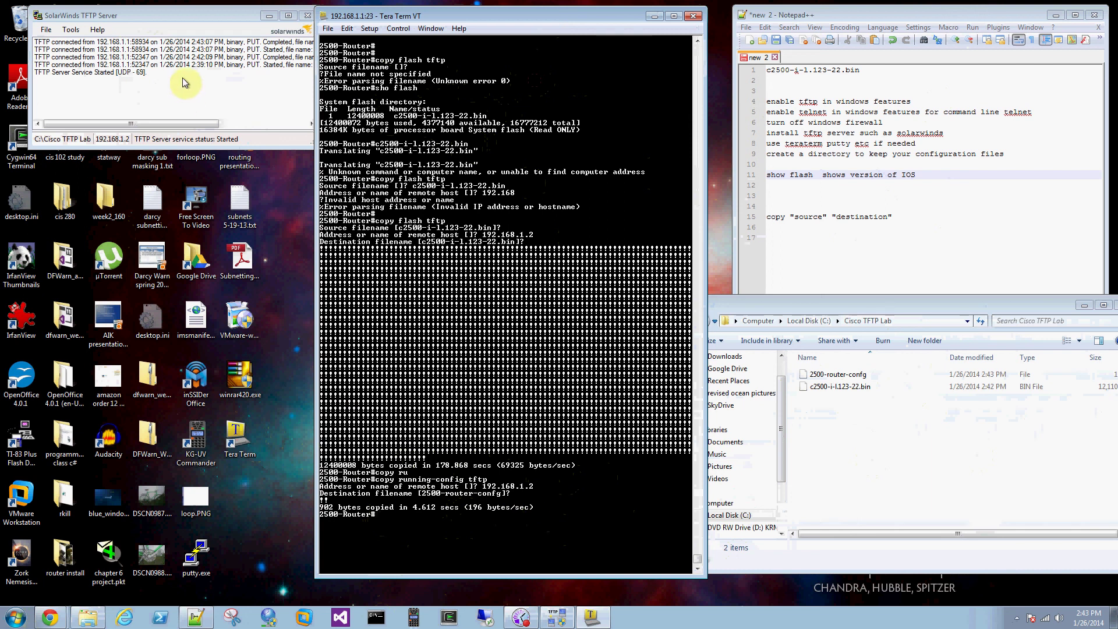
pyautogui.moveTo(157, 16); pyautogui.dragTo(147, 45)
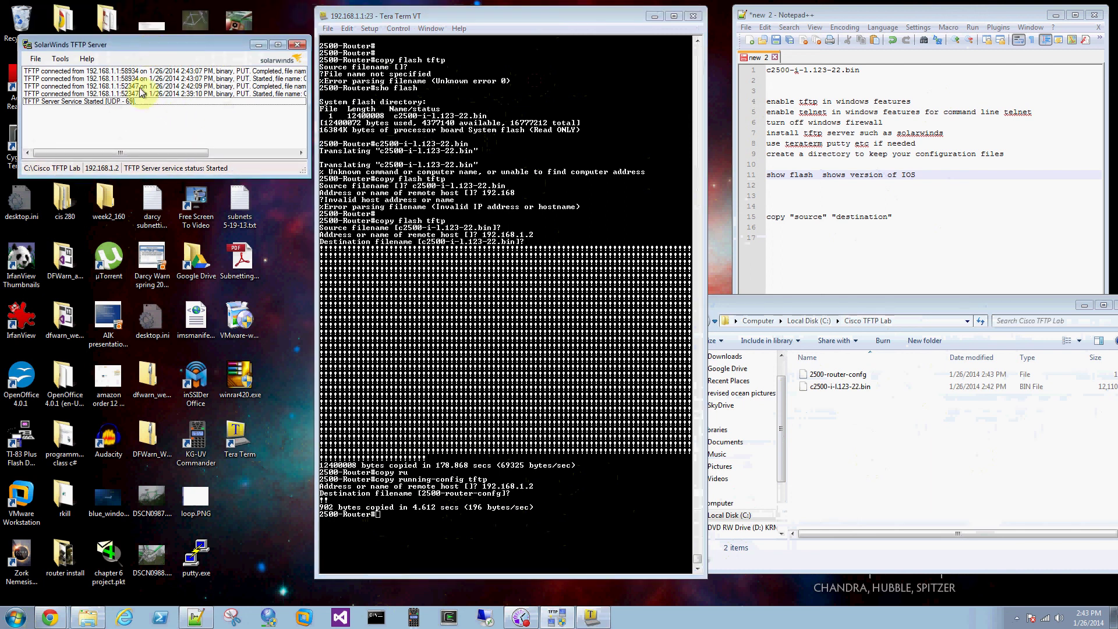